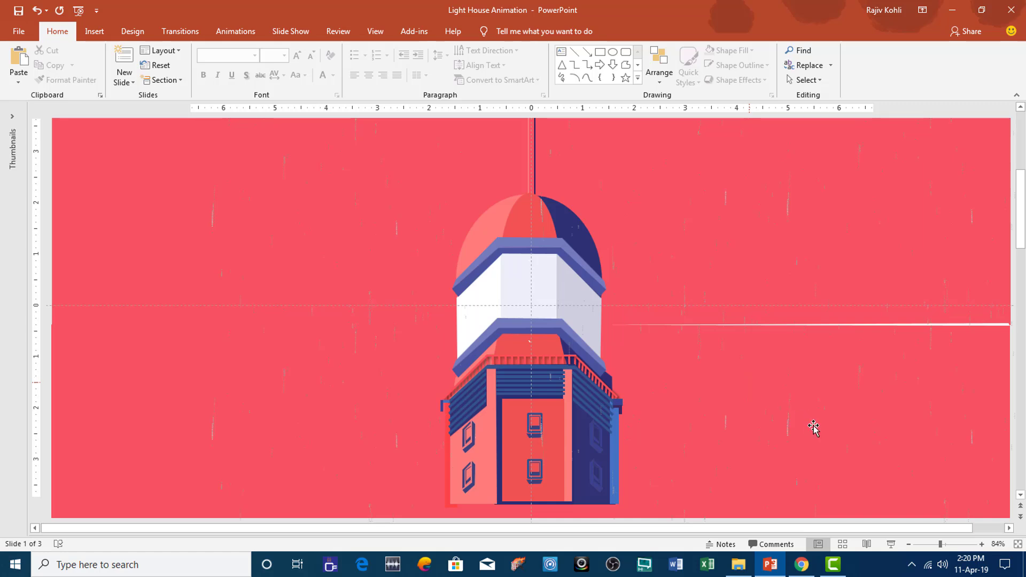
Play the lighthouse animation as a slide show from slide 1 and return to editing.
left_click(891, 545)
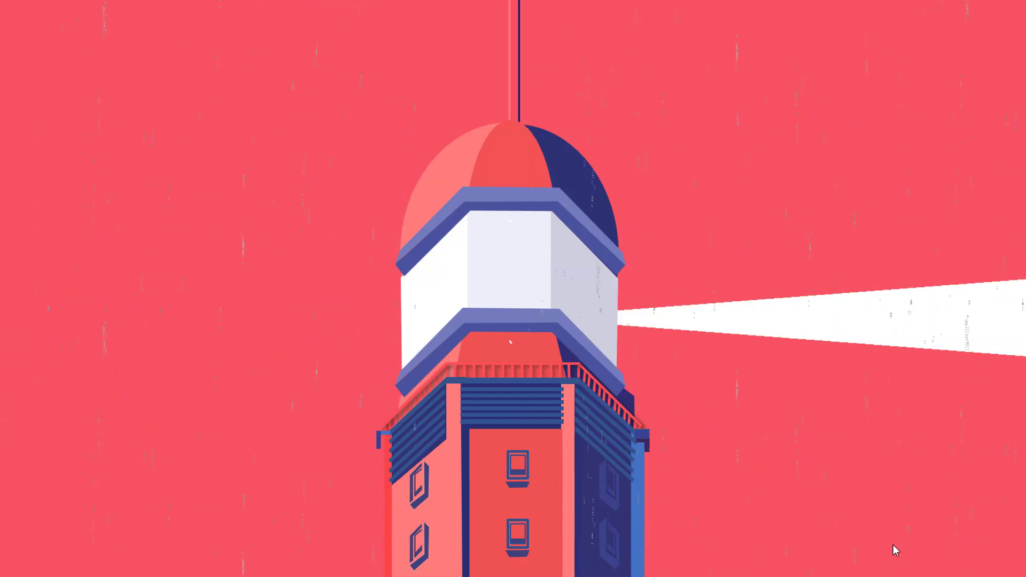
key("Escape")
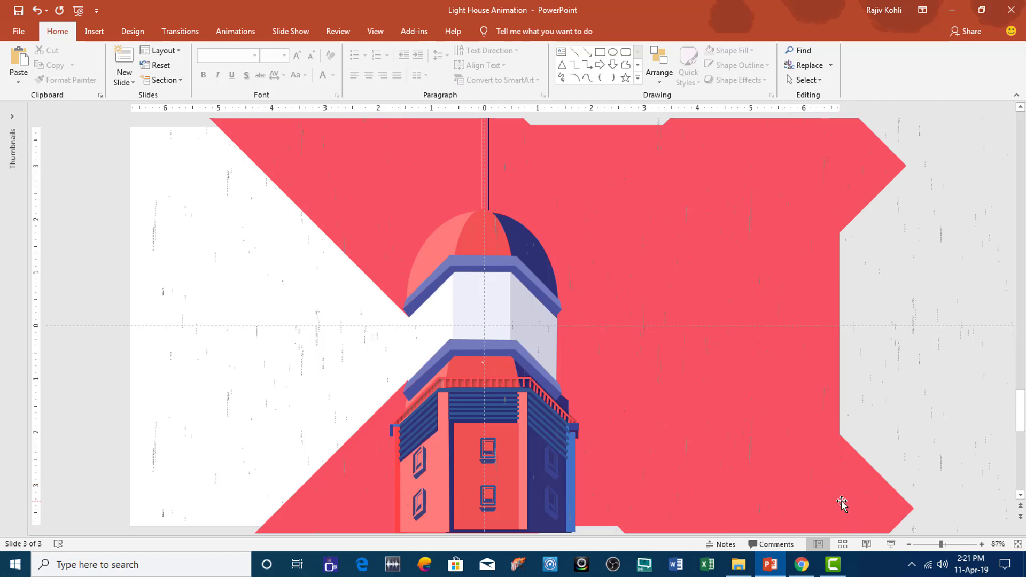
Switch to Camtasia and scrub the lighthouse recording through the light beam, the white flash at 0:00:02;02 and the frame at 0:00:02;04.
left_click(833, 566)
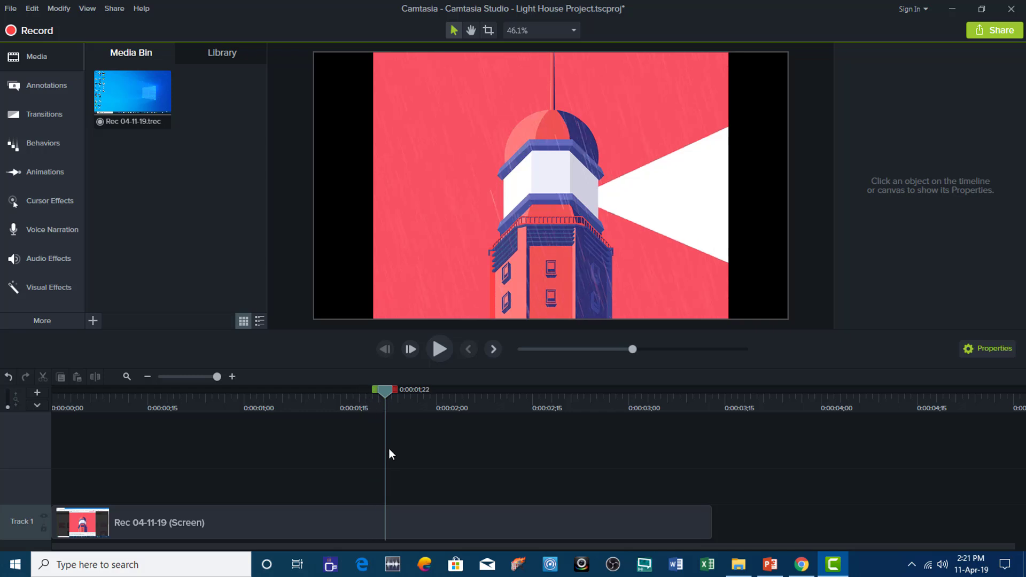
left_click_drag(389, 449, 449, 454)
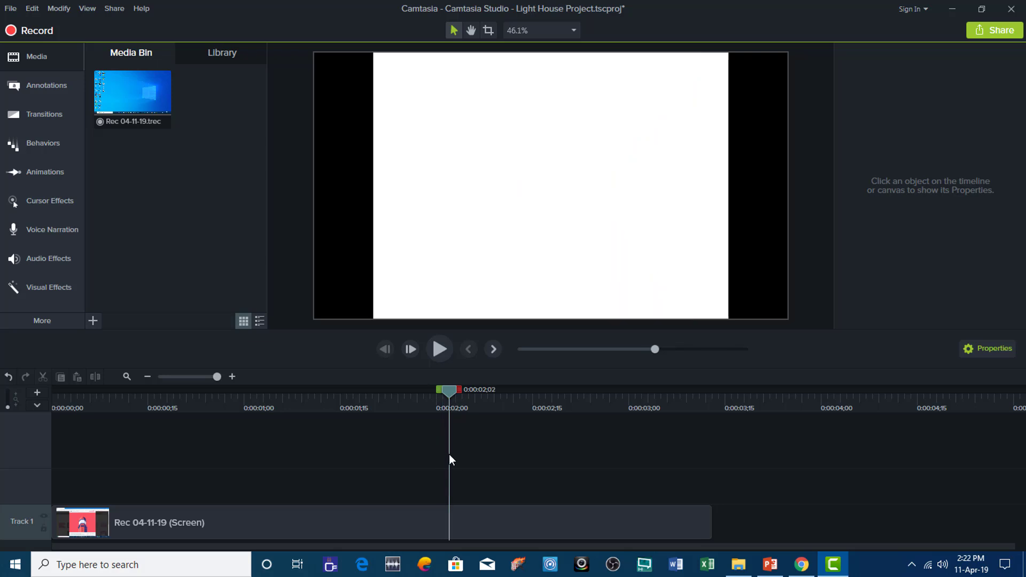
left_click_drag(451, 455, 462, 455)
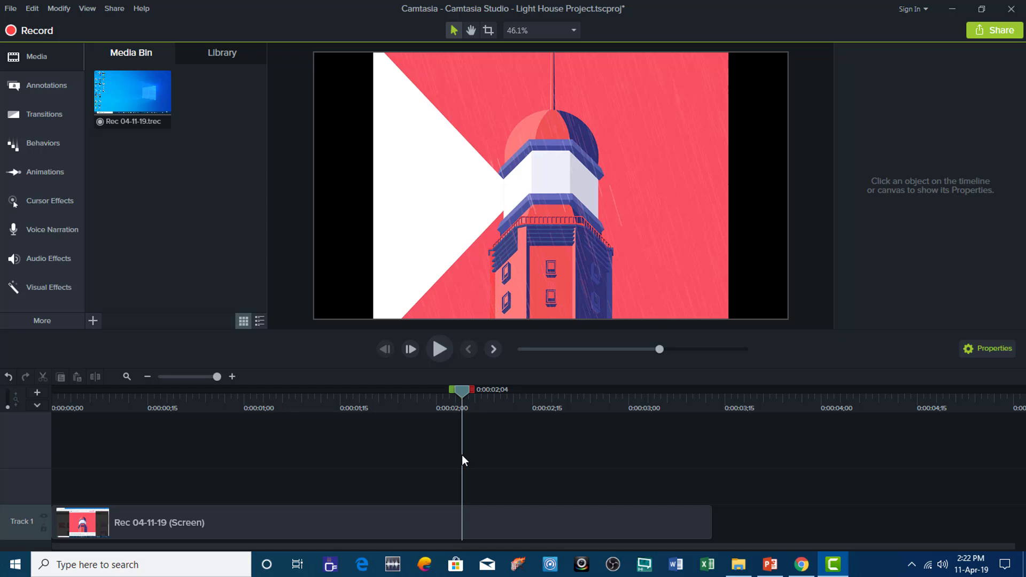
left_click_drag(461, 454, 30, 476)
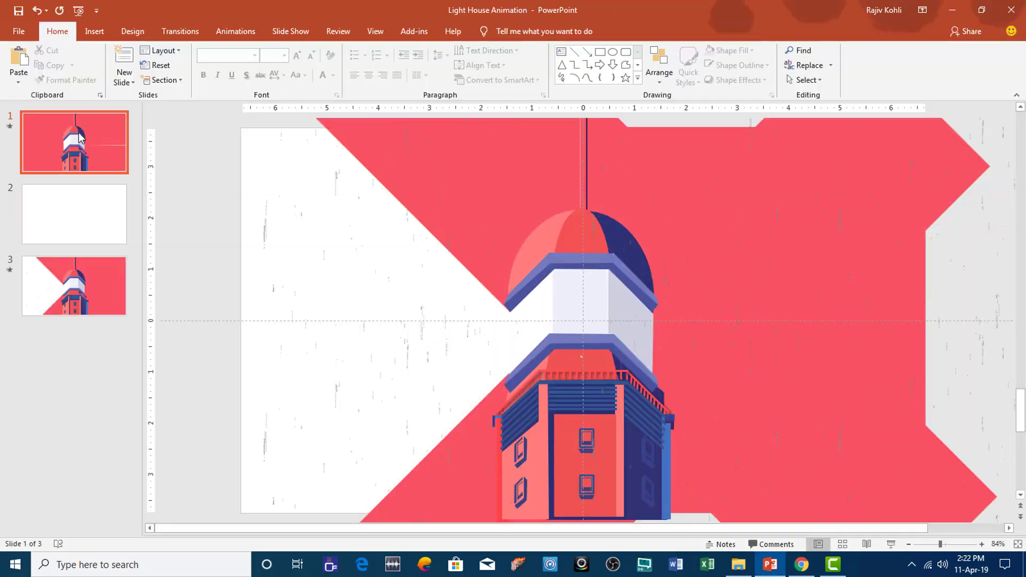
Review slide 1 and the blank white slide 2, and check slide 2's animation list before closing it.
left_click(80, 152)
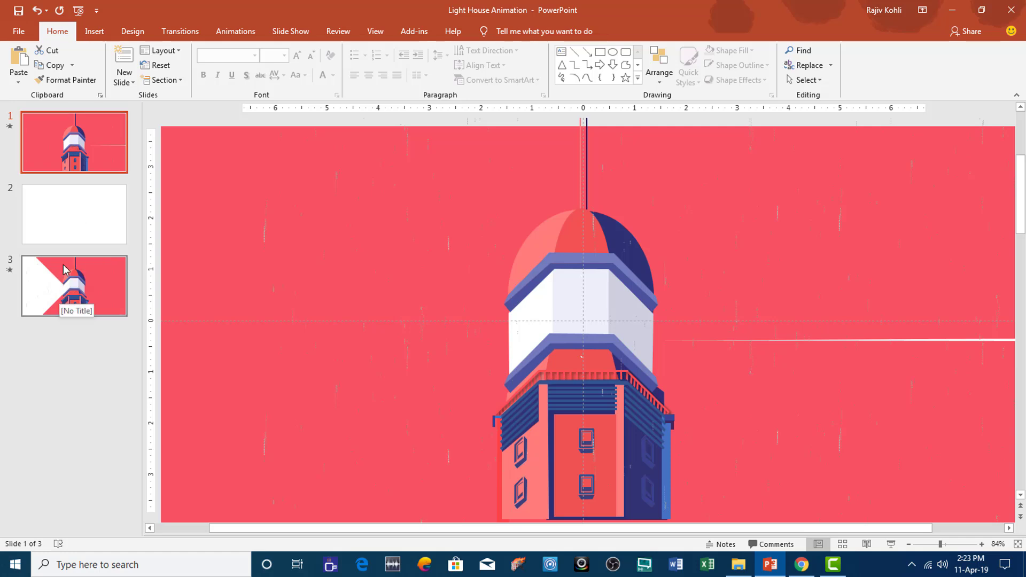
left_click(54, 212)
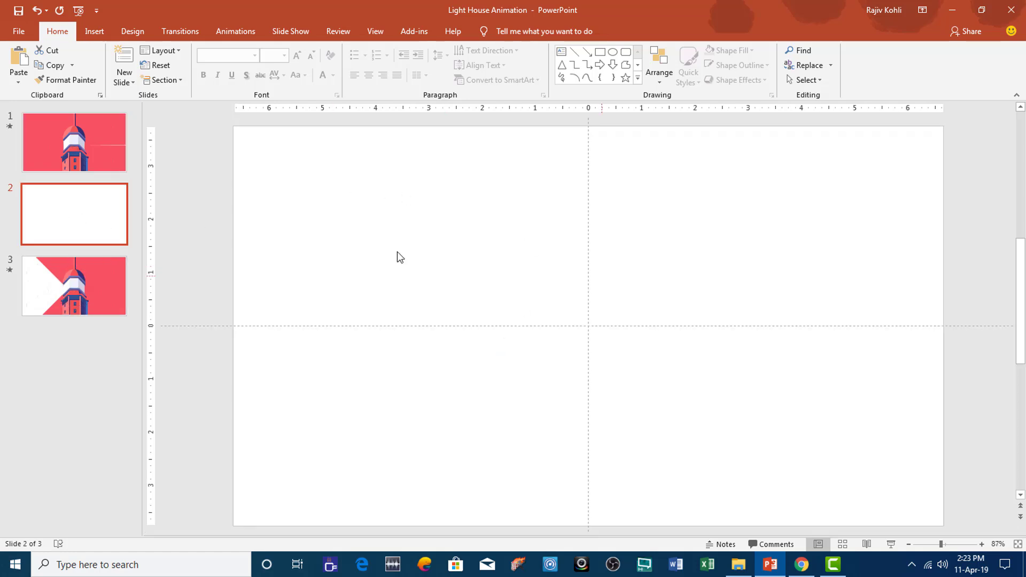
left_click(231, 31)
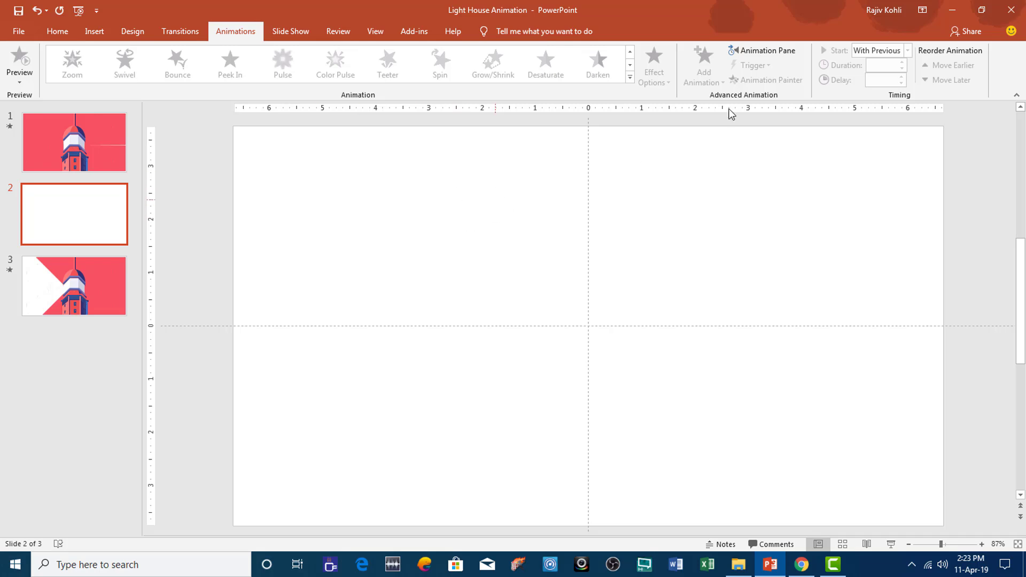
left_click(778, 50)
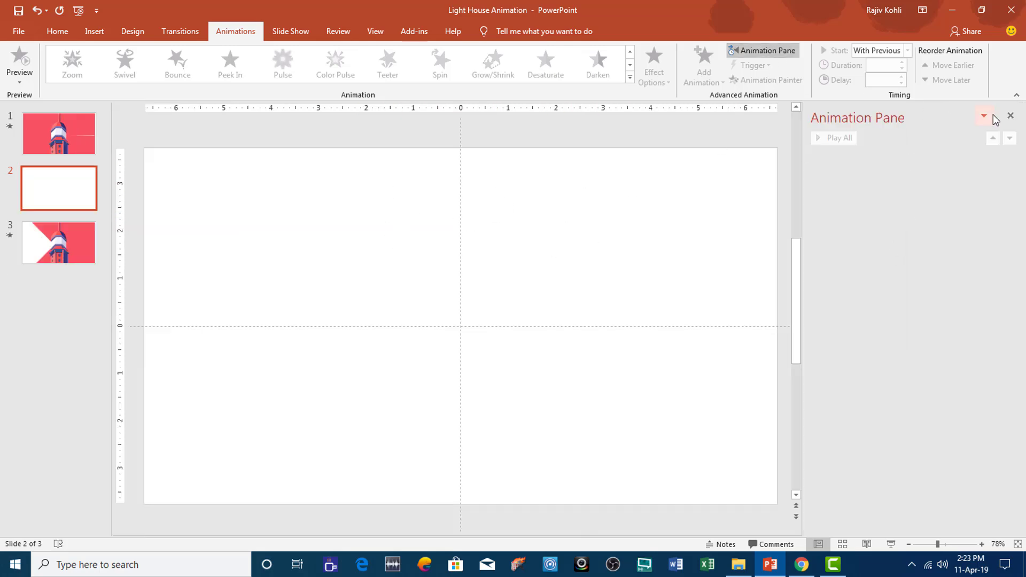
left_click(1011, 117)
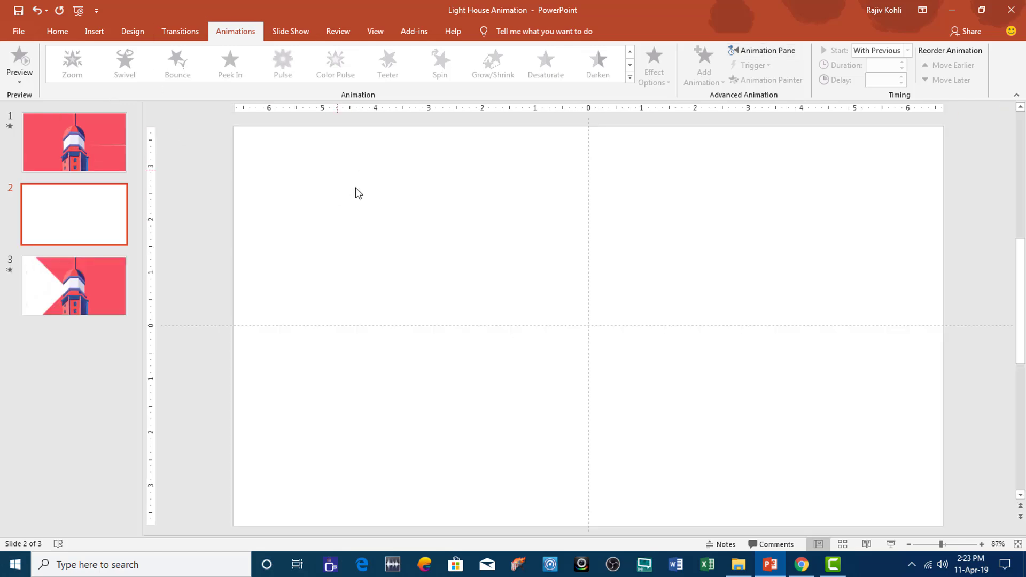
Scrub to the white frame at 0:00:02;02 in Camtasia, and check slide 2's transition timing in PowerPoint.
left_click(833, 565)
left_click_drag(67, 404, 453, 410)
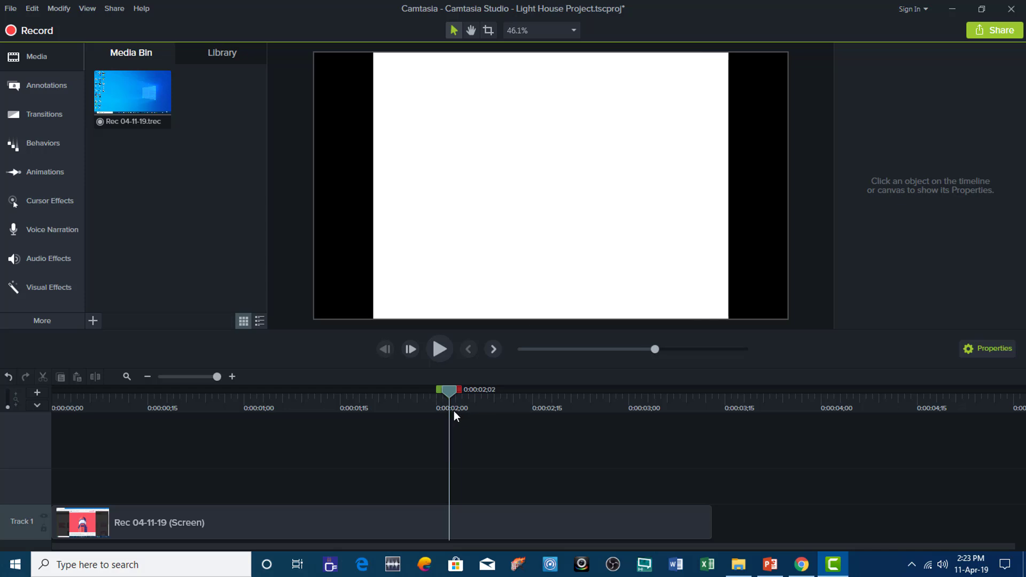
left_click(770, 565)
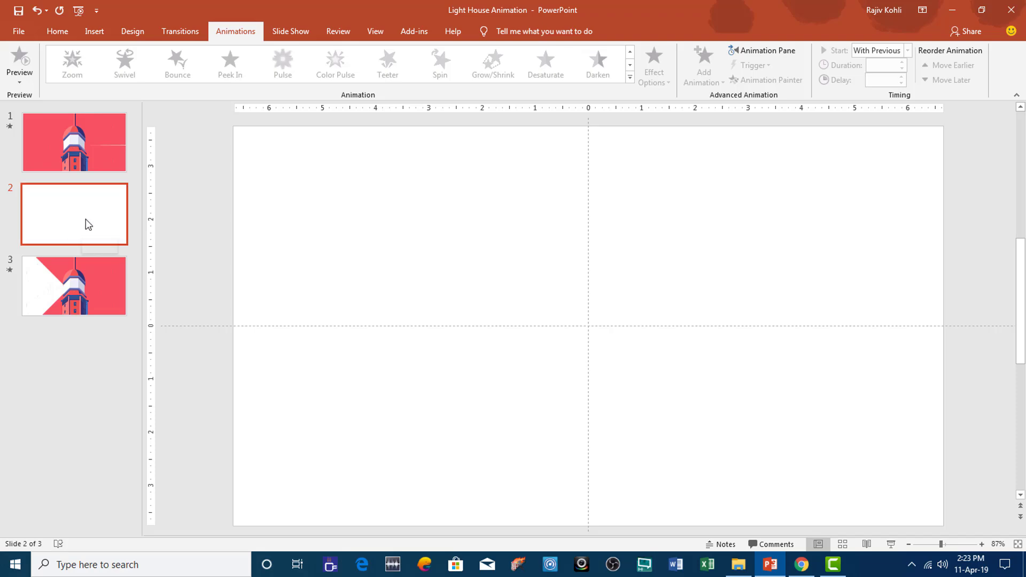
left_click(181, 33)
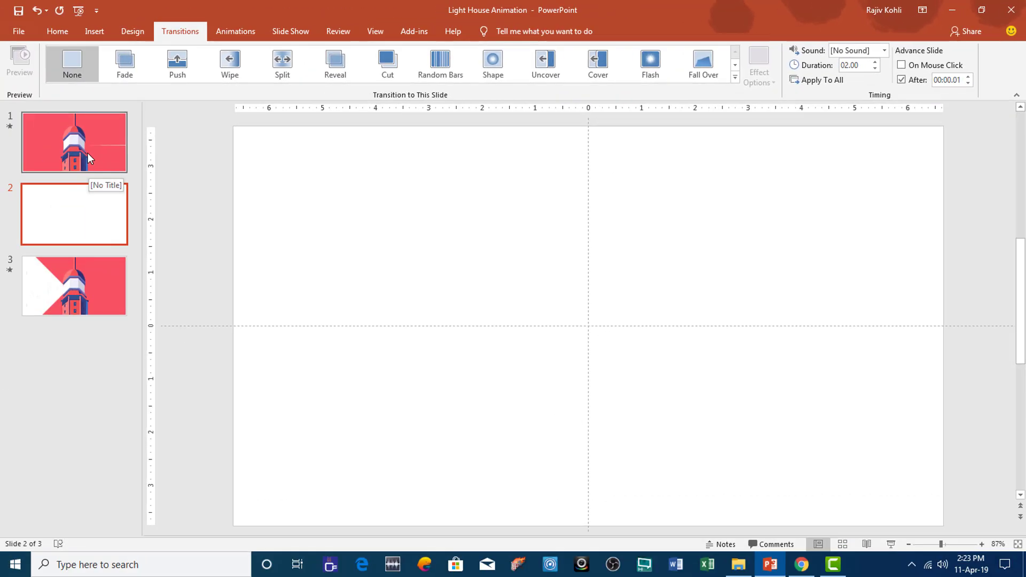
Select slide 1 and display its list of animations with the whole slide in view.
left_click(88, 153)
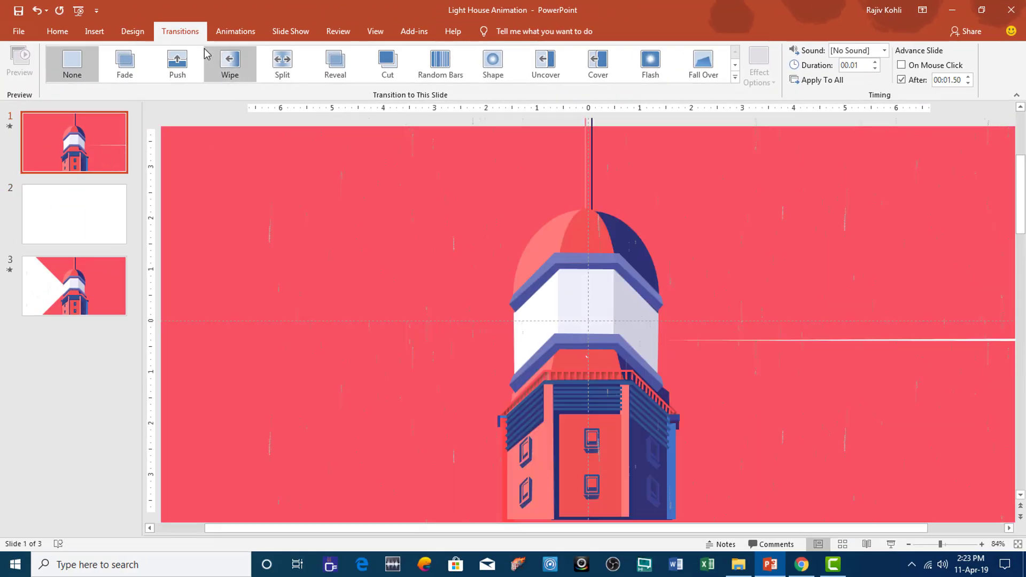
left_click(241, 32)
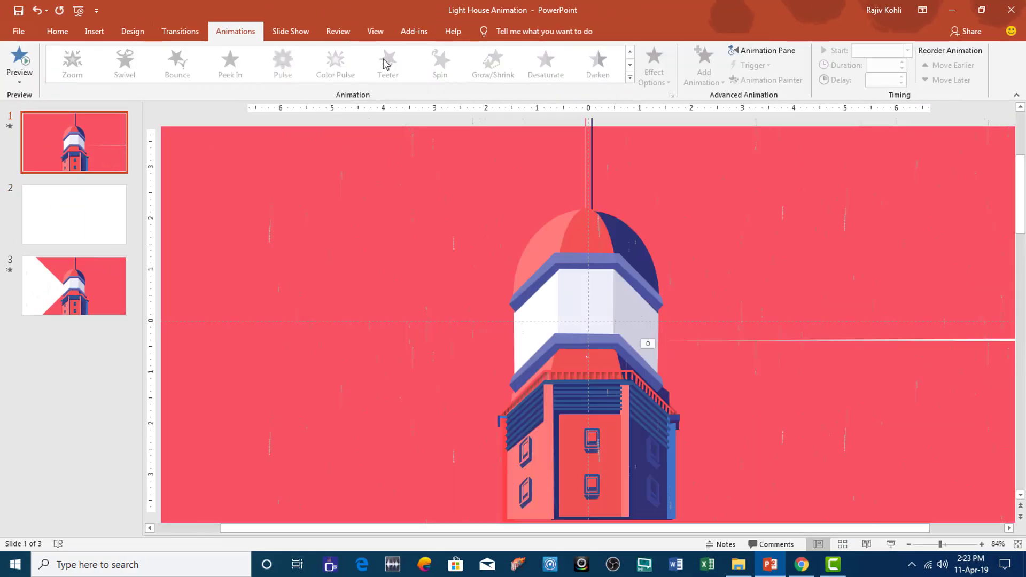
left_click(762, 50)
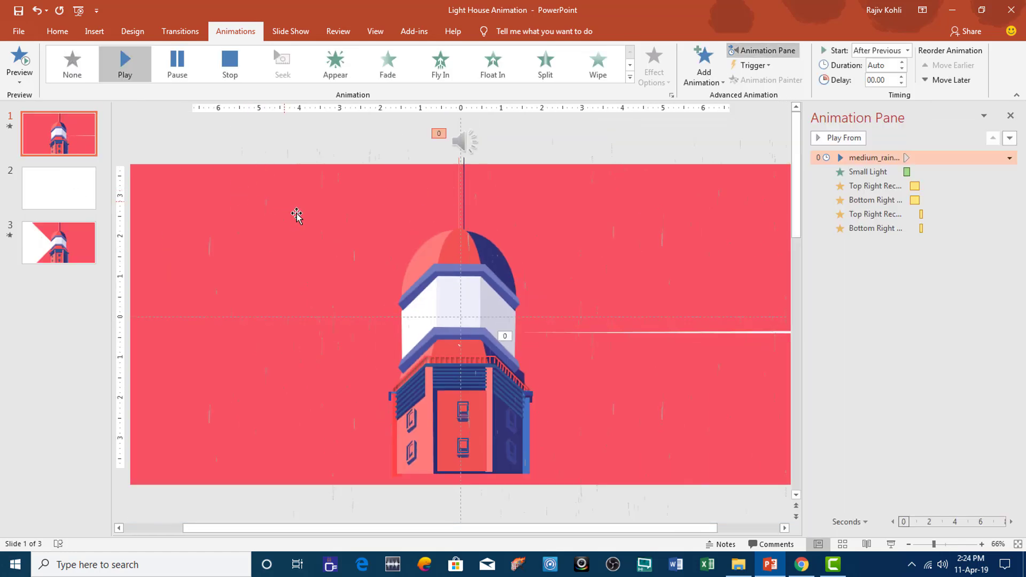
scroll(234, 244, "down", 2)
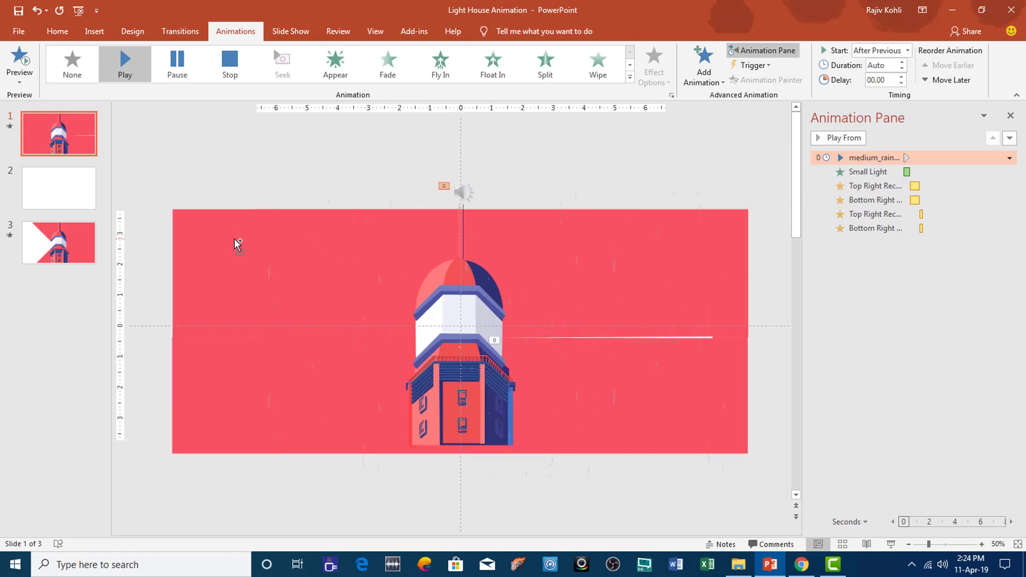
Try to move the rain picture upward from the slide's background and undo the move.
left_click(257, 276)
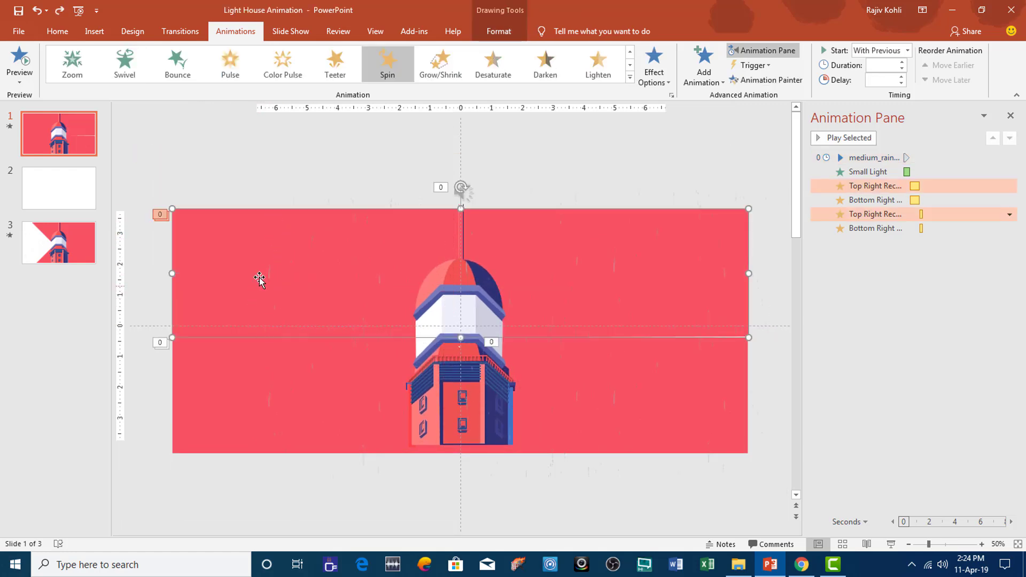
left_click(268, 274)
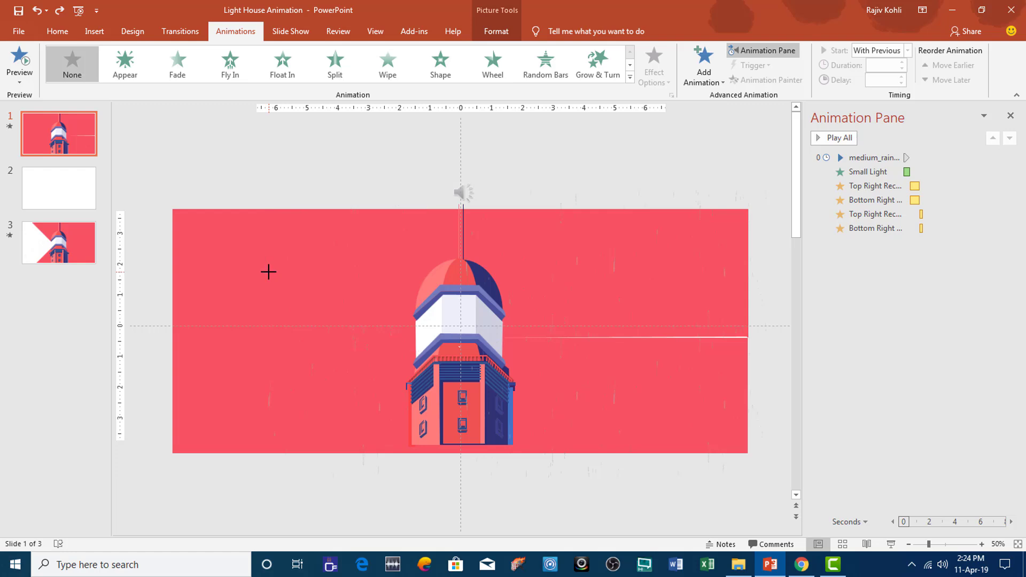
left_click_drag(366, 197, 364, 156)
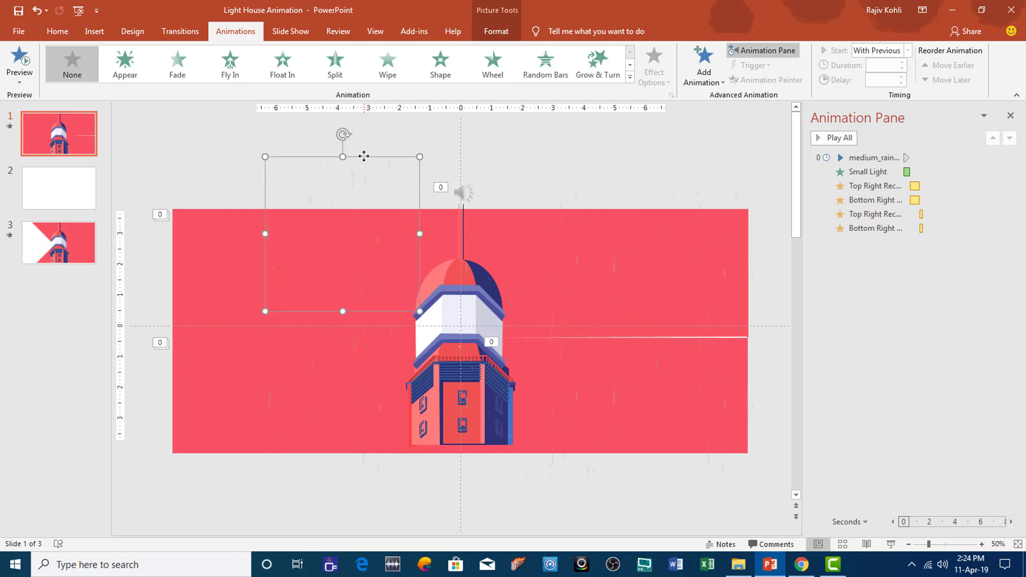
key("ctrl+z")
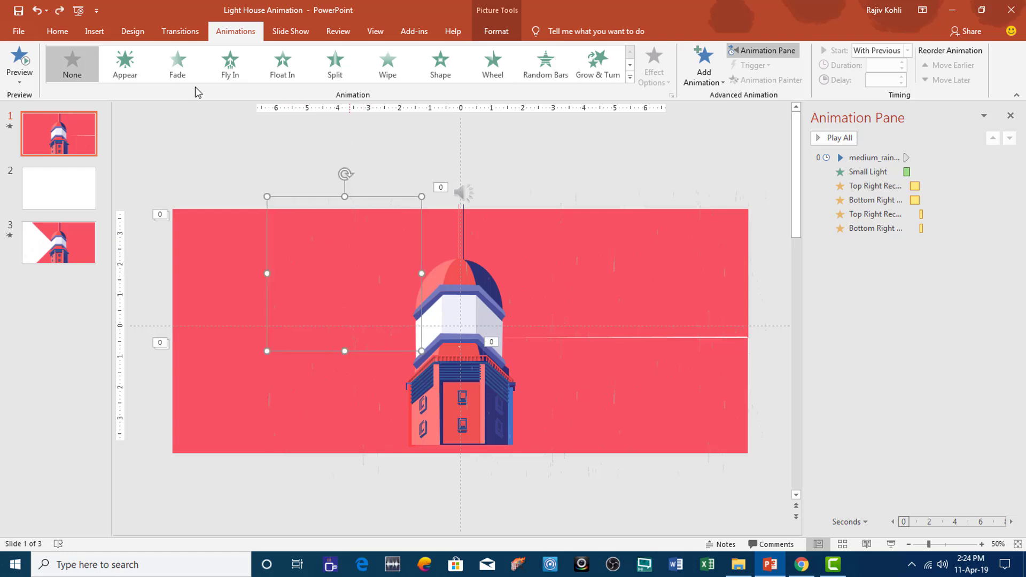
Show the list of objects on slide 1, select Picture 3, widen the list and collapse the Light House group.
left_click(54, 32)
left_click(807, 80)
left_click(807, 128)
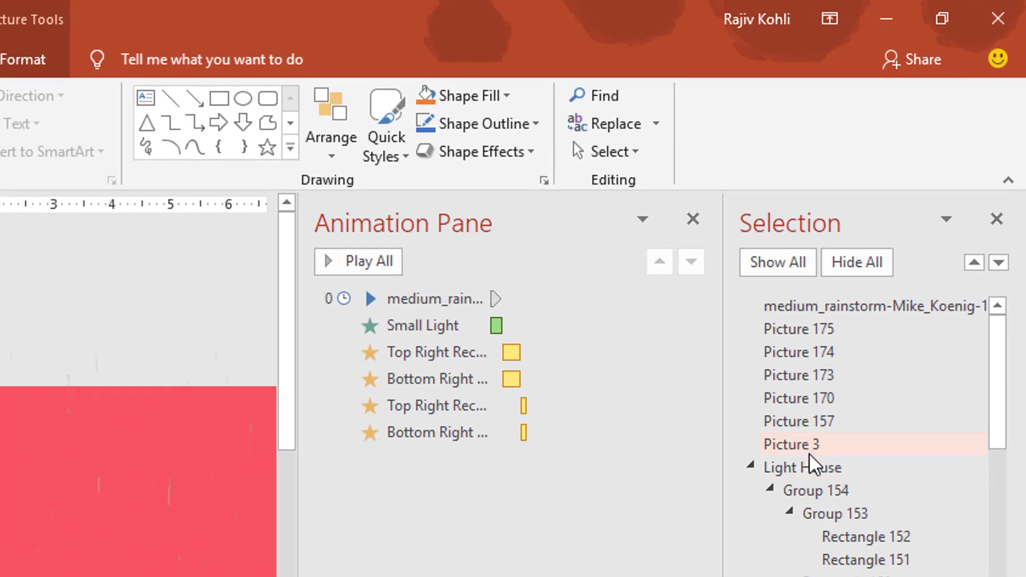
left_click(808, 449)
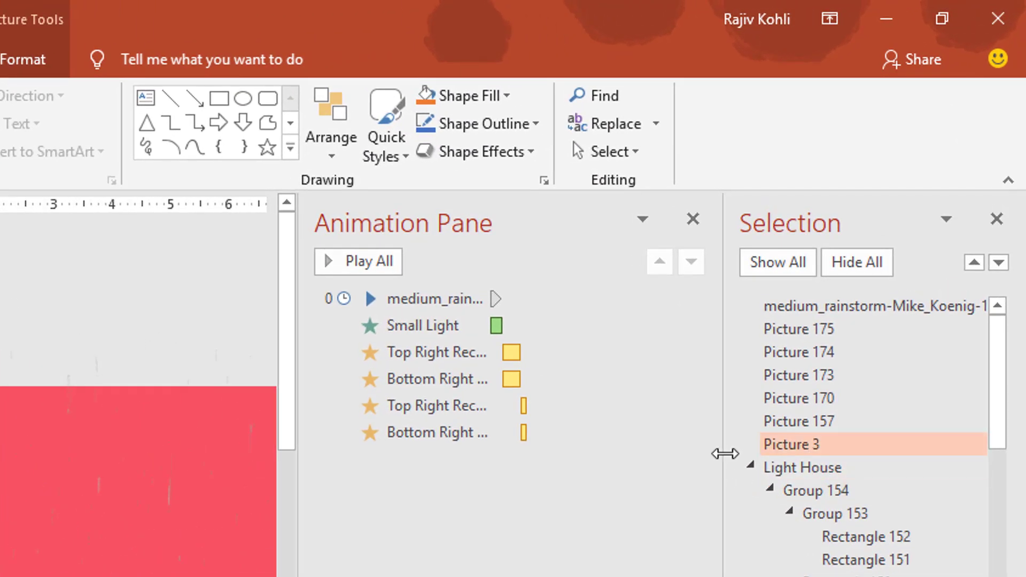
left_click_drag(725, 453, 627, 453)
left_click(656, 466)
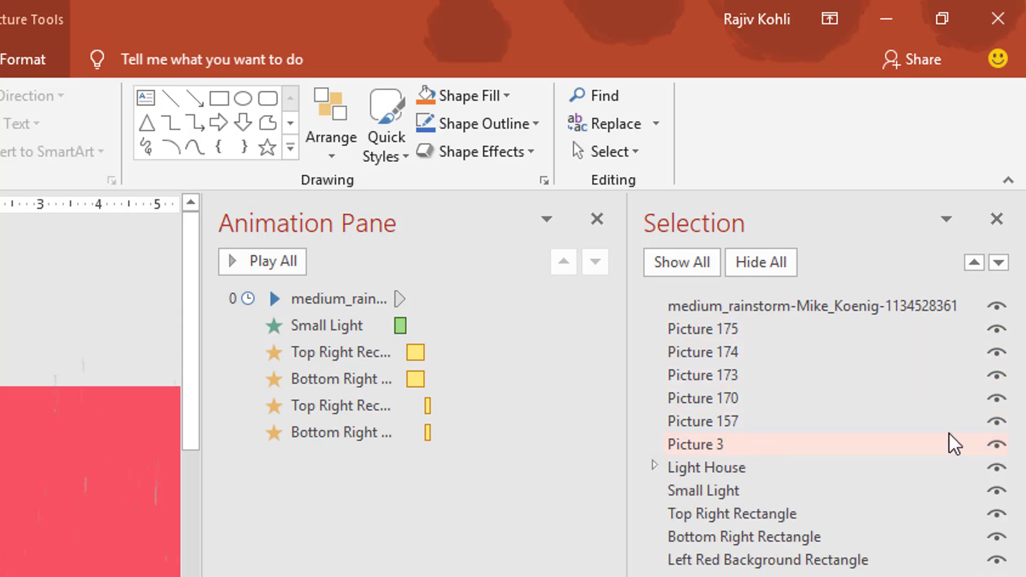
Hide the rain pictures in the object list one by one, and make them all visible again.
left_click(995, 446)
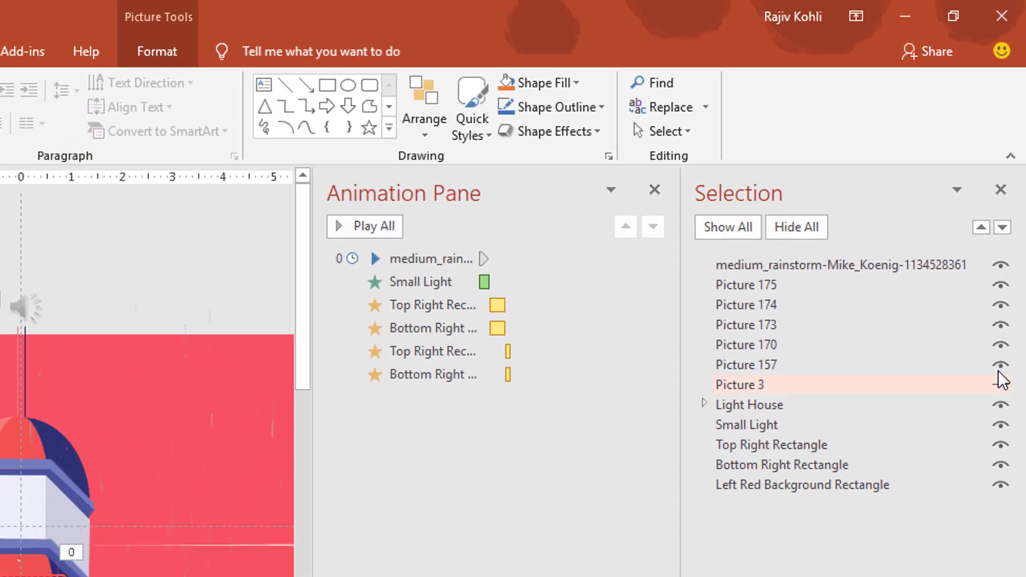
left_click(996, 421)
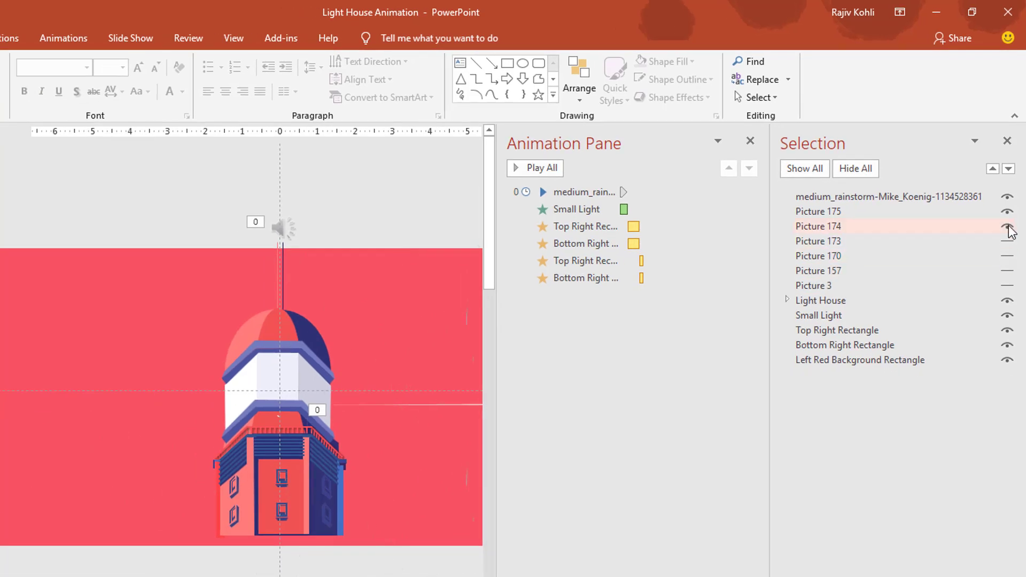
left_click(1008, 227)
left_click(1007, 212)
left_click(1007, 226)
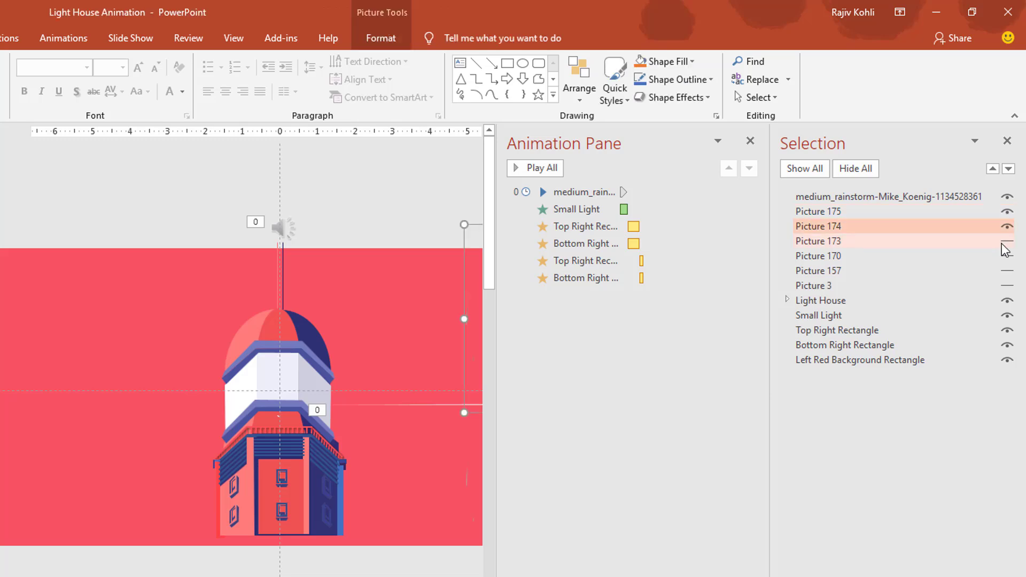
left_click(1007, 271)
left_click(1008, 285)
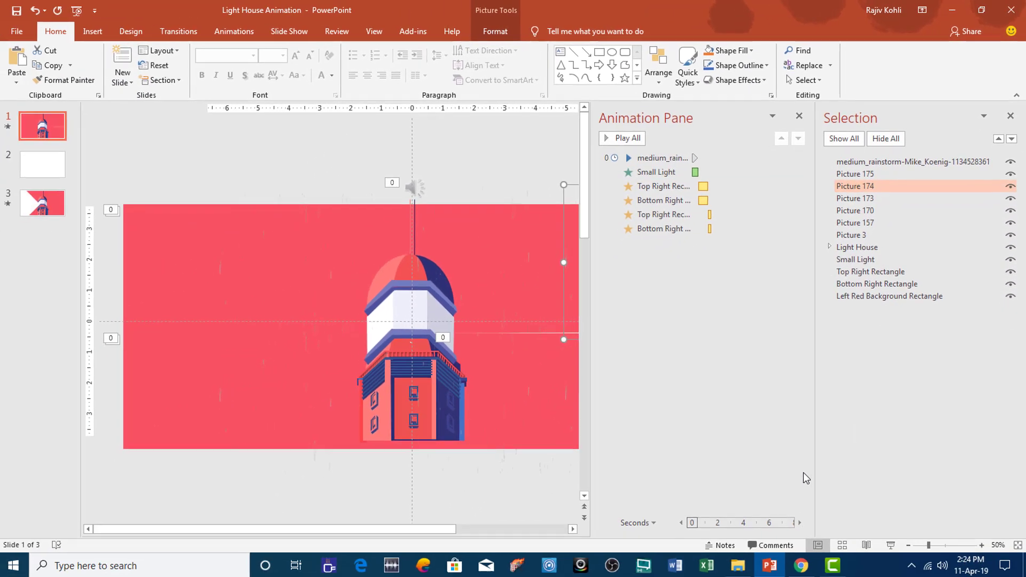
Switch to the "rain gif" image search in Chrome and filter the results to transparent images.
left_click(801, 565)
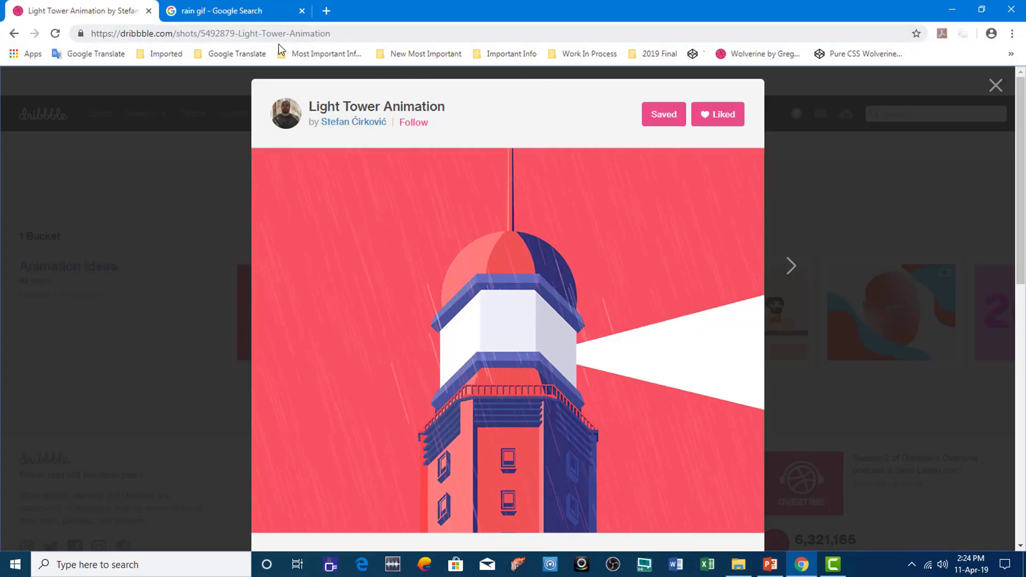
left_click(235, 13)
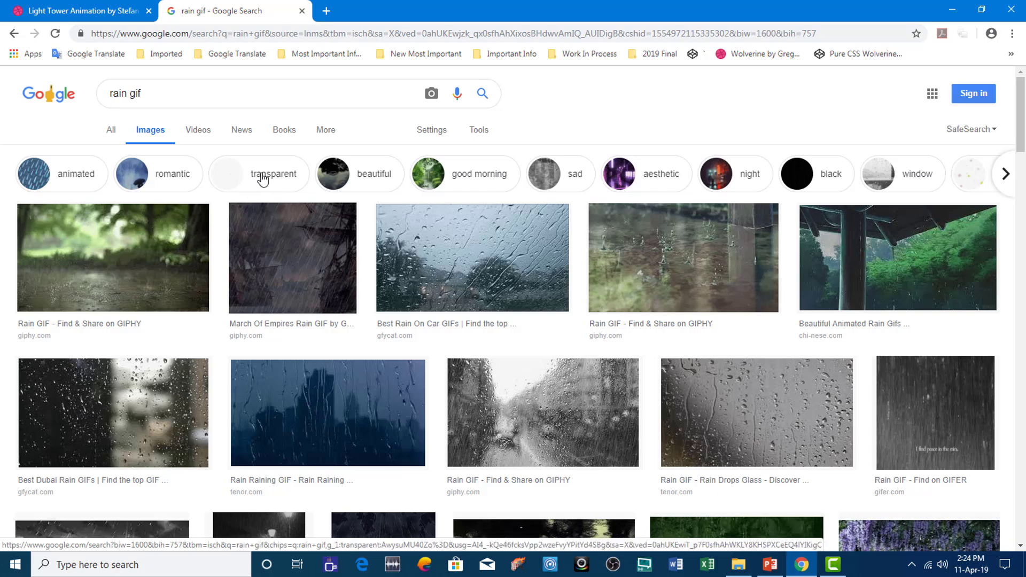
left_click(479, 133)
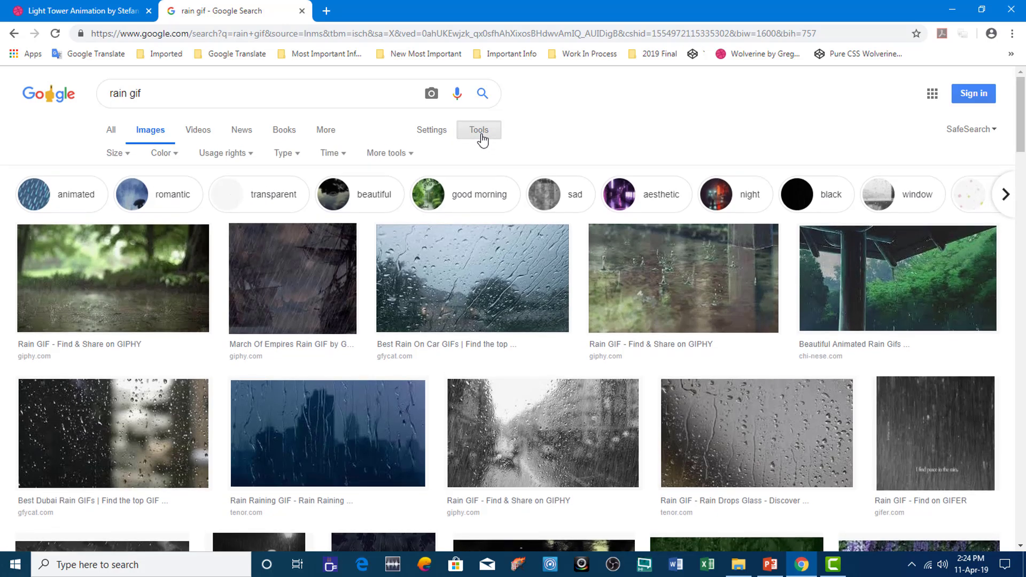
left_click(171, 159)
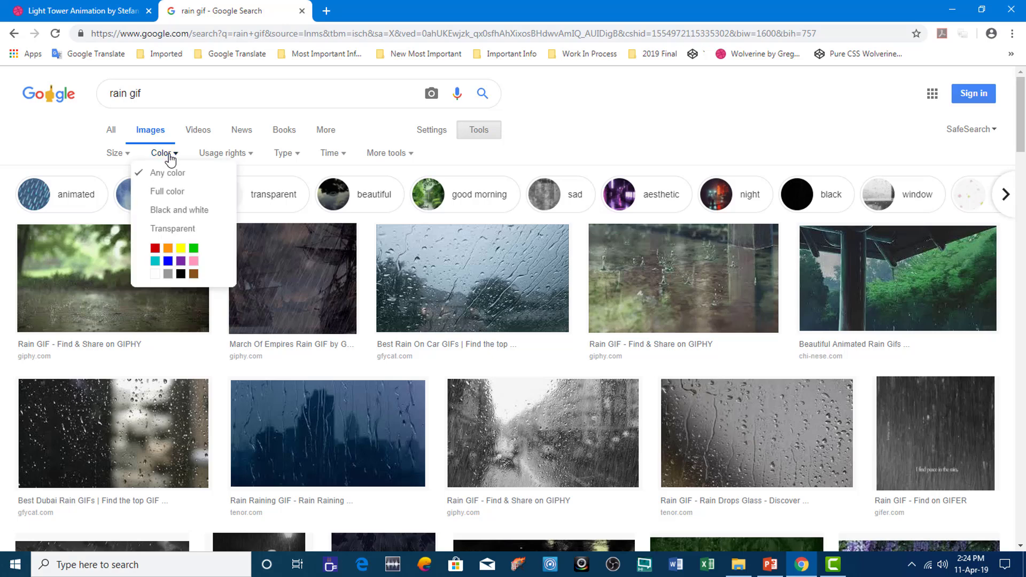
left_click(170, 228)
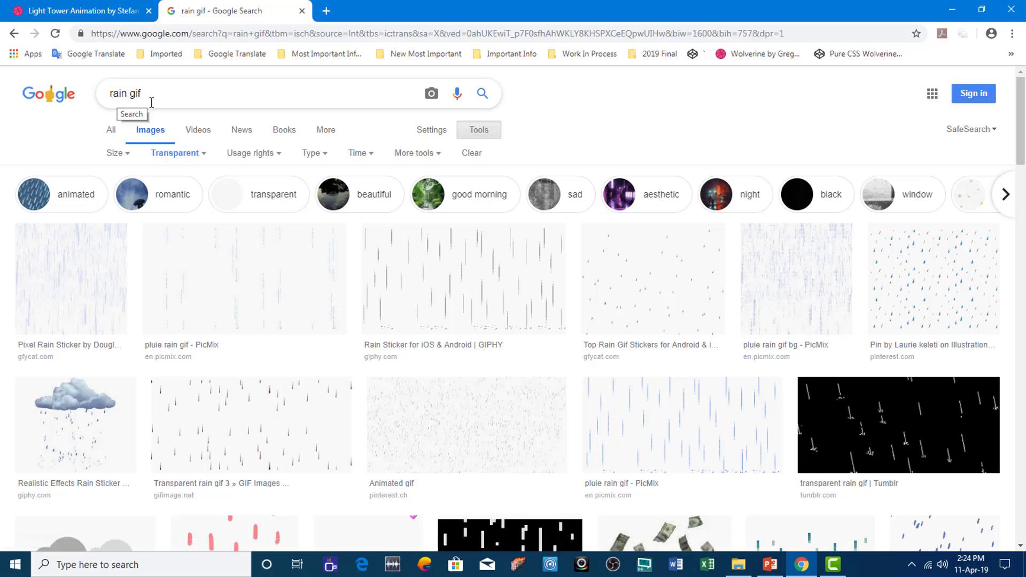
Preview the transparent "pluie rain gif - PicMix" image from the search results.
left_click(260, 257)
scroll(382, 144, "up", 3)
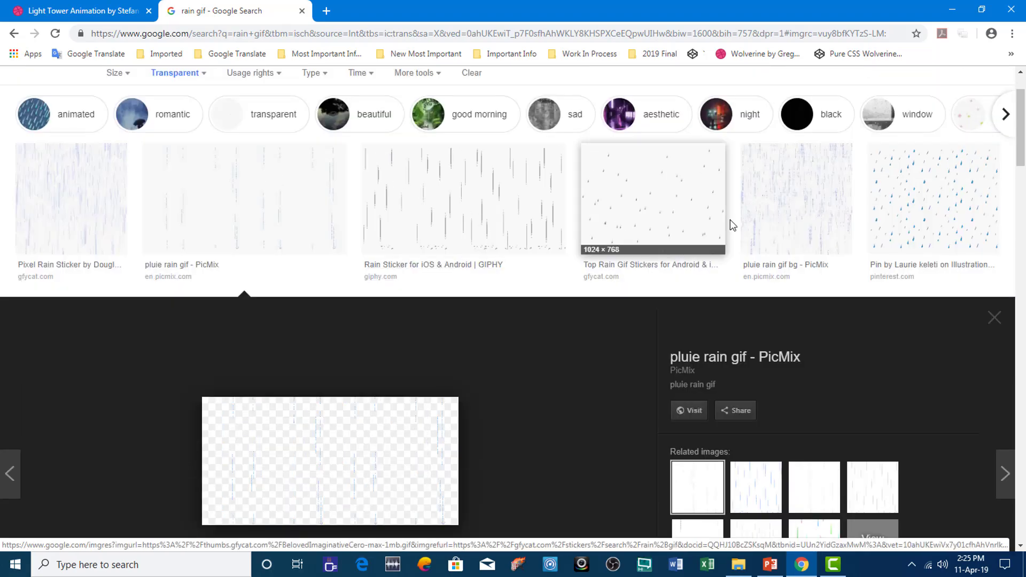
Preview the transparent "pluie rain gif bg - PicMix" image and show the available options for saving it.
left_click(771, 220)
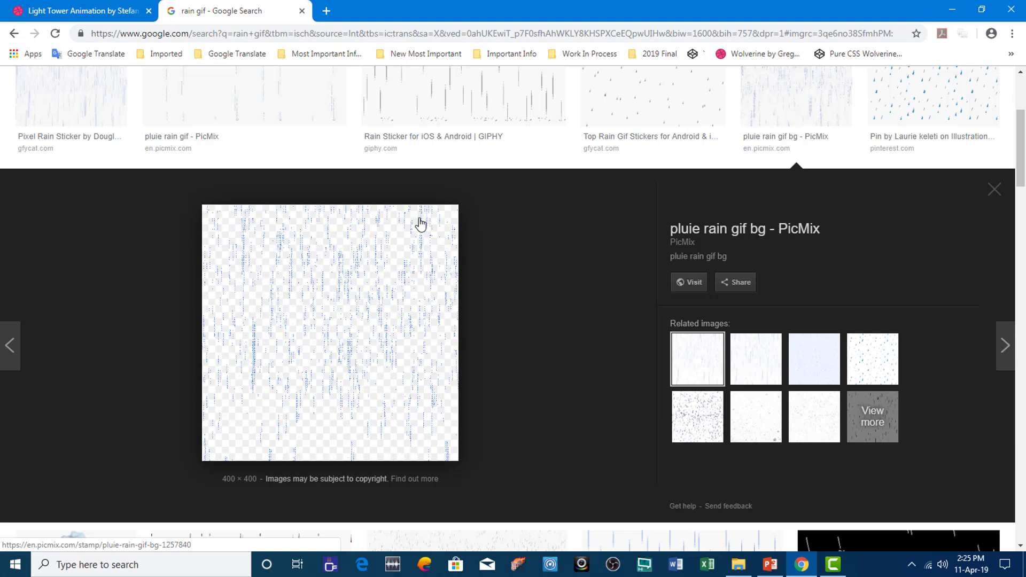
right_click(328, 279)
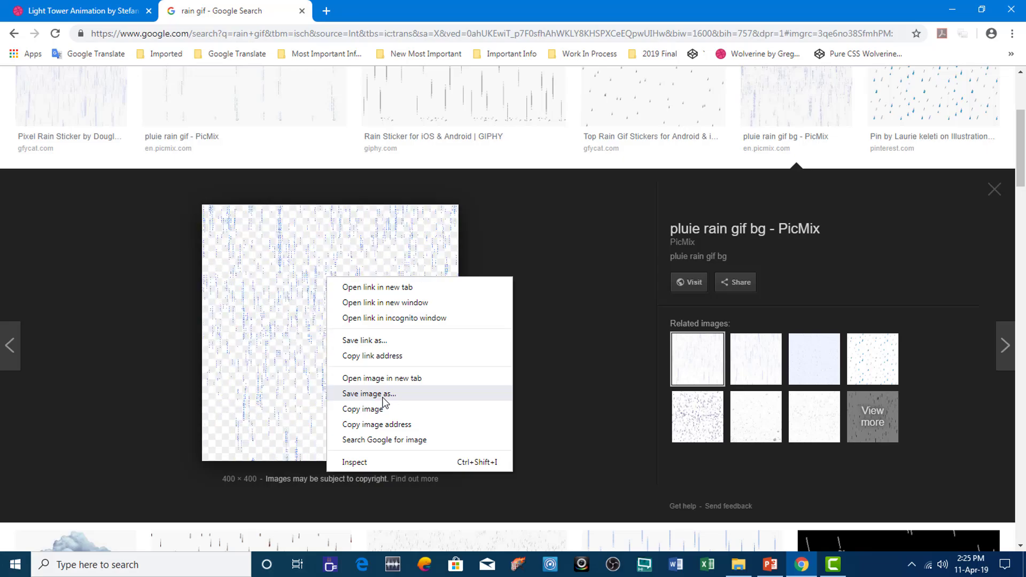
Switch back to PowerPoint, play slide 1 full screen to watch the rain, and end the slide show.
left_click(770, 564)
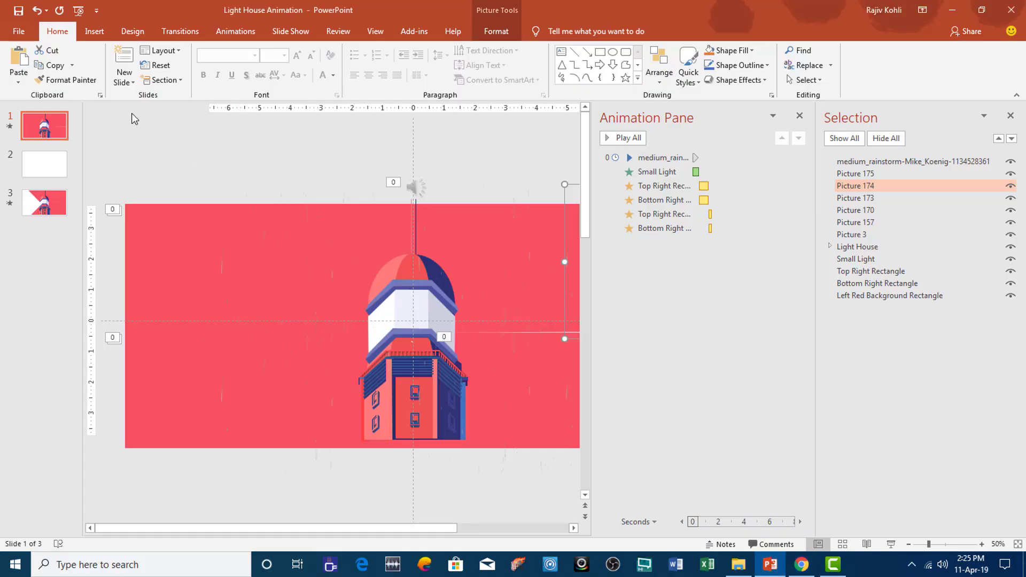
left_click(94, 31)
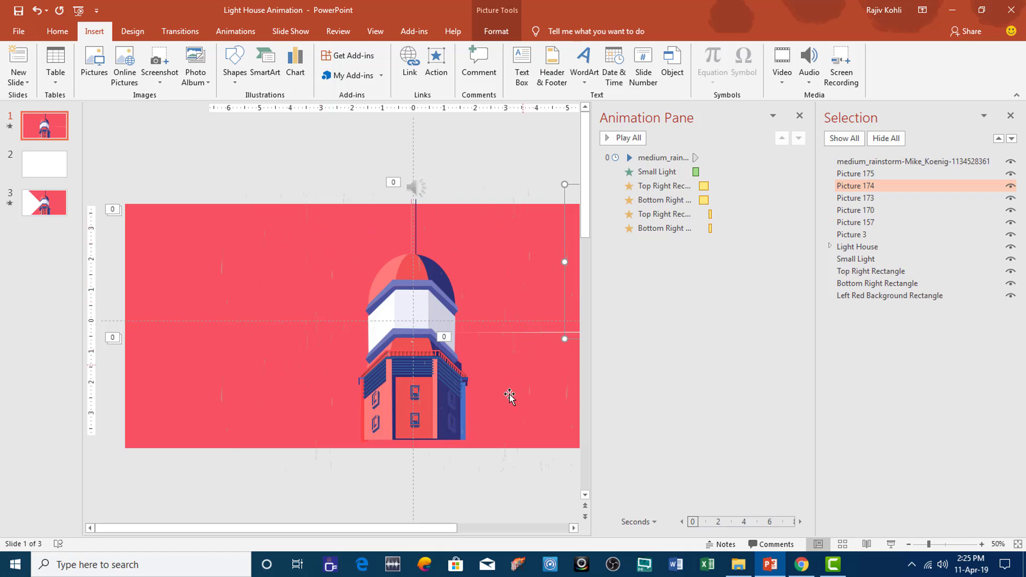
left_click(891, 544)
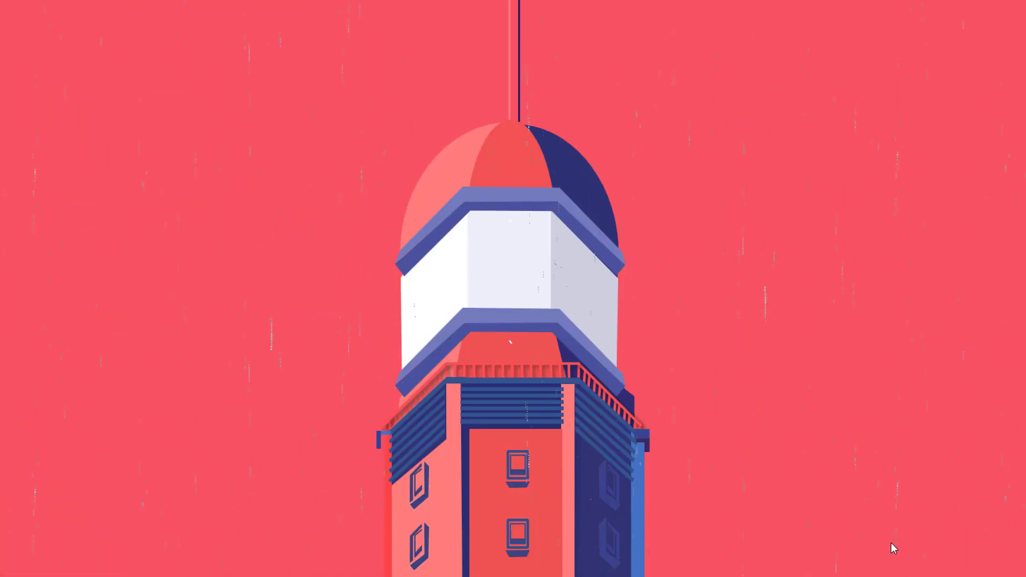
key("Escape")
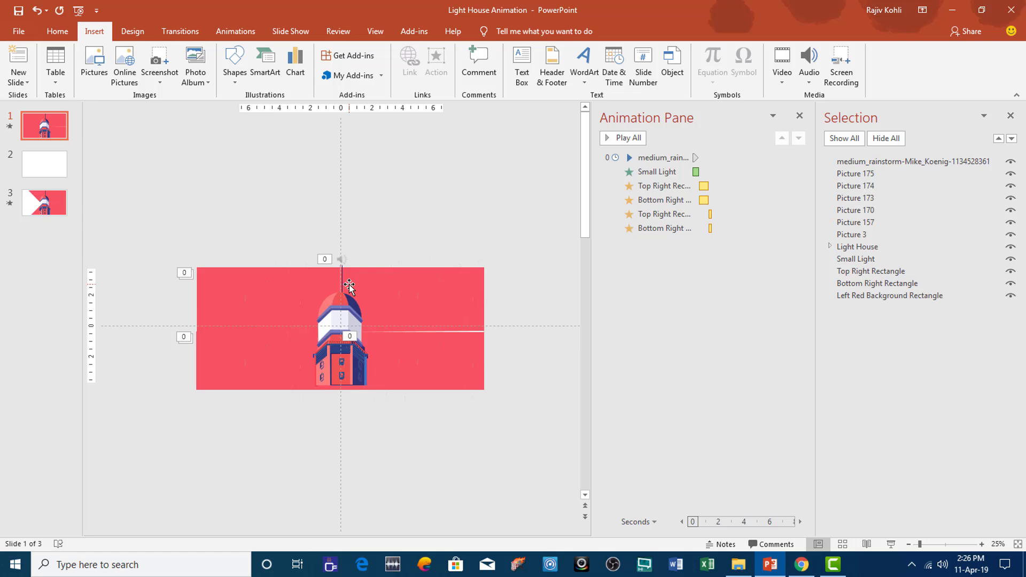
scroll(349, 287, "up", 3)
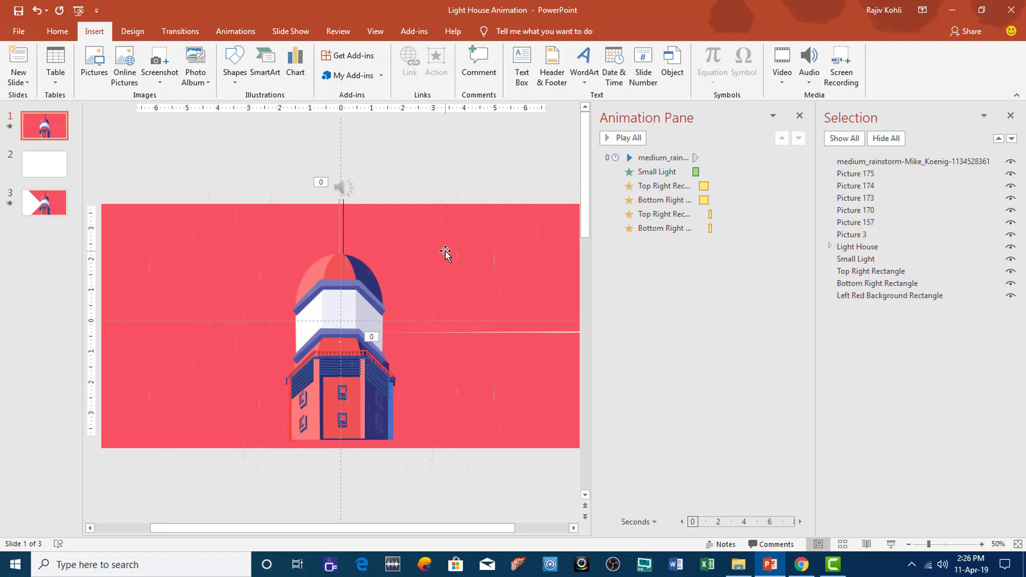
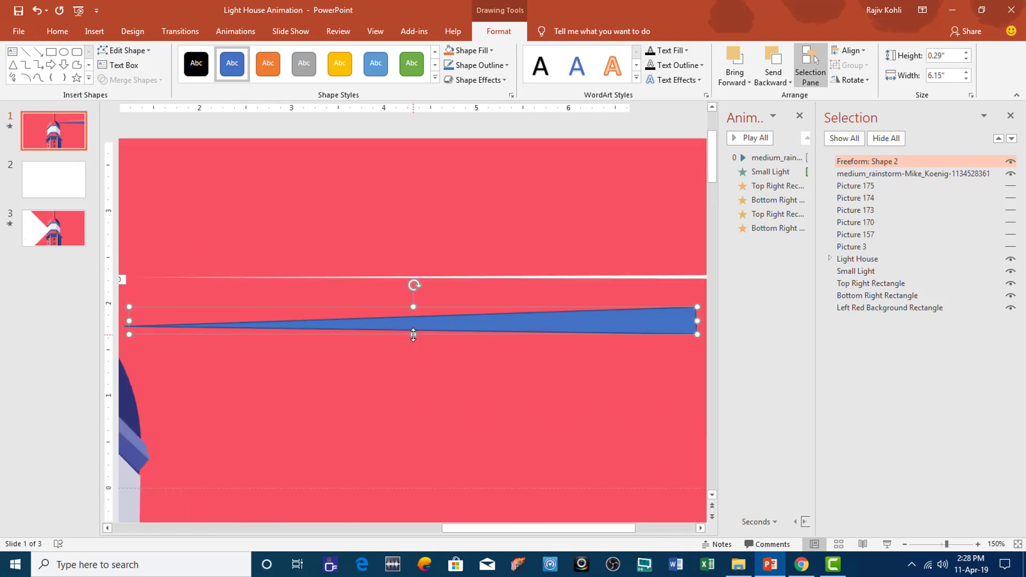
Reshape the new blue freeform beam to about 0.05" high and 7.93" wide, with a white fill and no outline.
left_click_drag(415, 335, 423, 313)
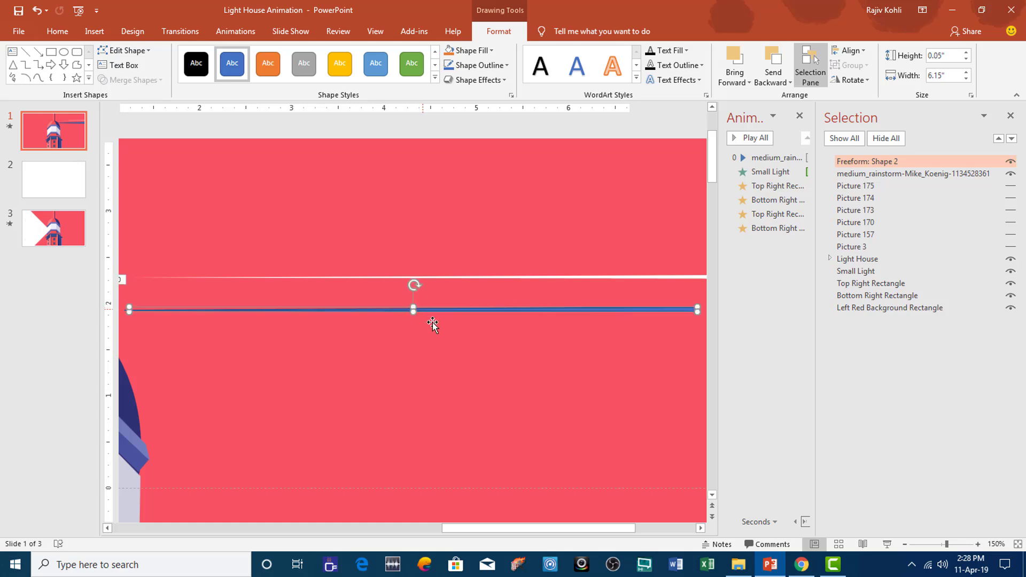
scroll(453, 337, "down", 5)
left_click(483, 55)
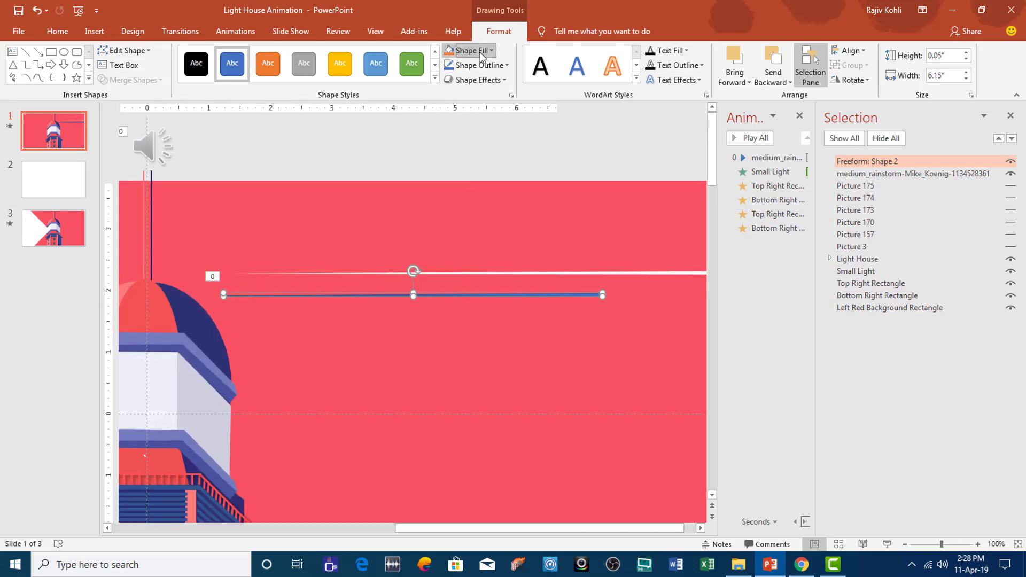
left_click(479, 56)
left_click(480, 62)
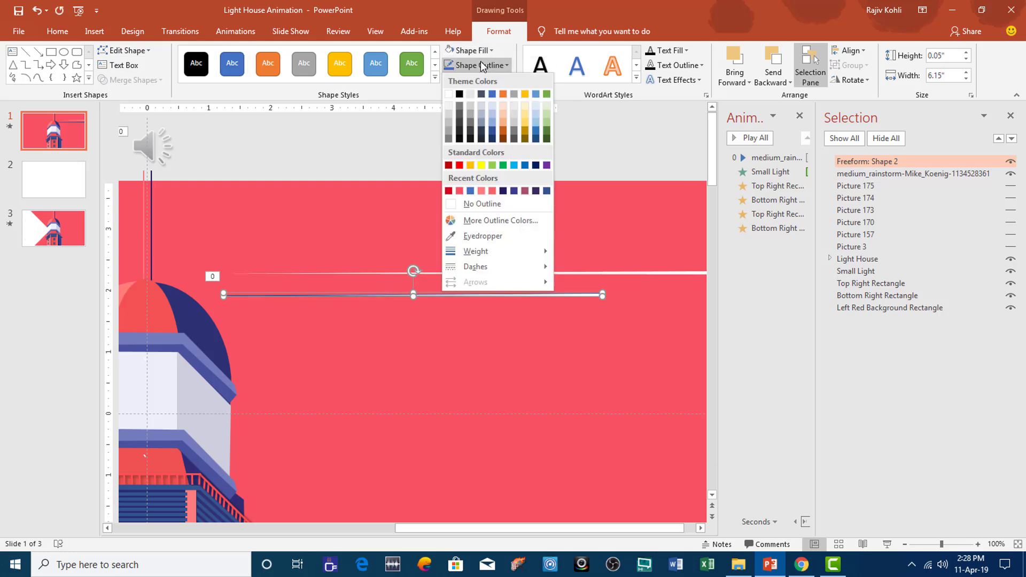
left_click(481, 205)
scroll(517, 322, "down", 5)
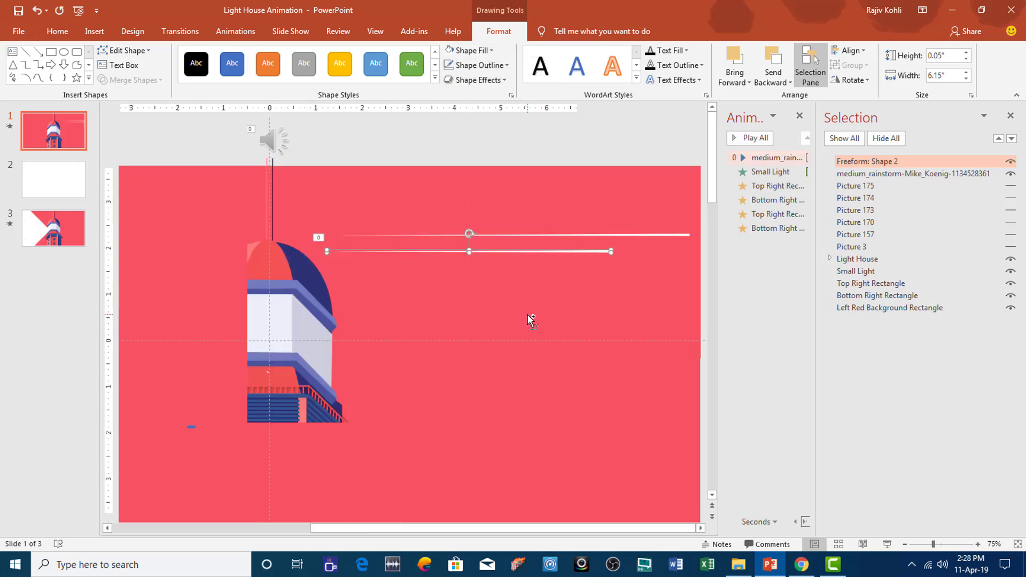
left_click_drag(643, 263, 690, 264)
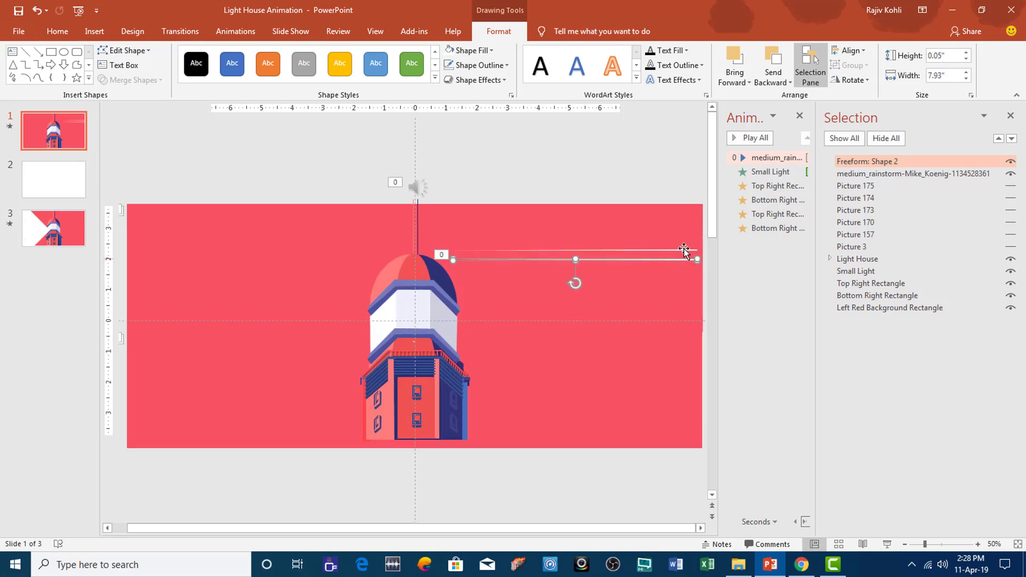
Delete the new white freeform beam lying just below the original one.
left_click(645, 262)
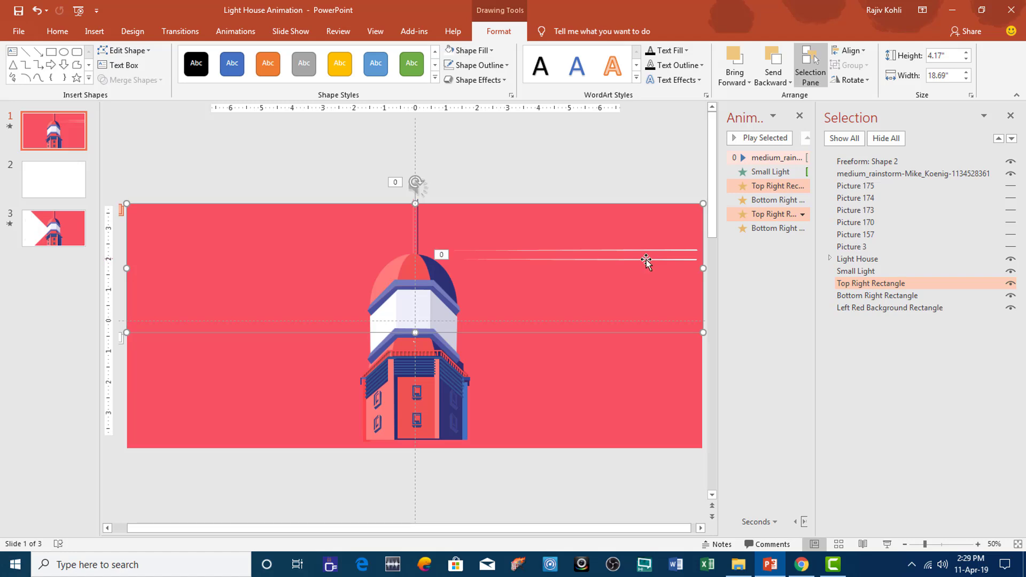
left_click(648, 261)
key("Delete")
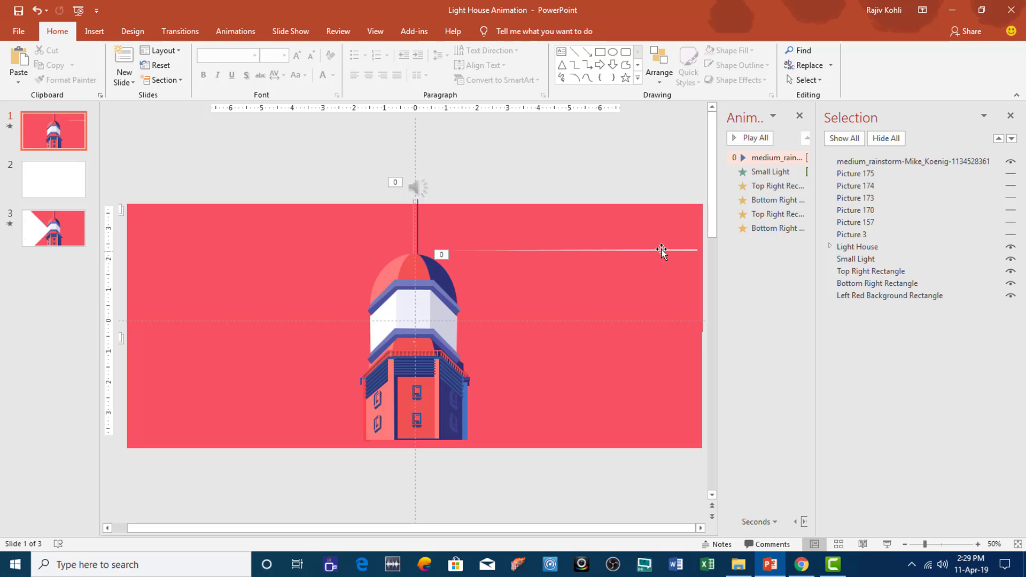
Select the Small Light beam, close the object list and widen the animation list.
left_click(665, 253)
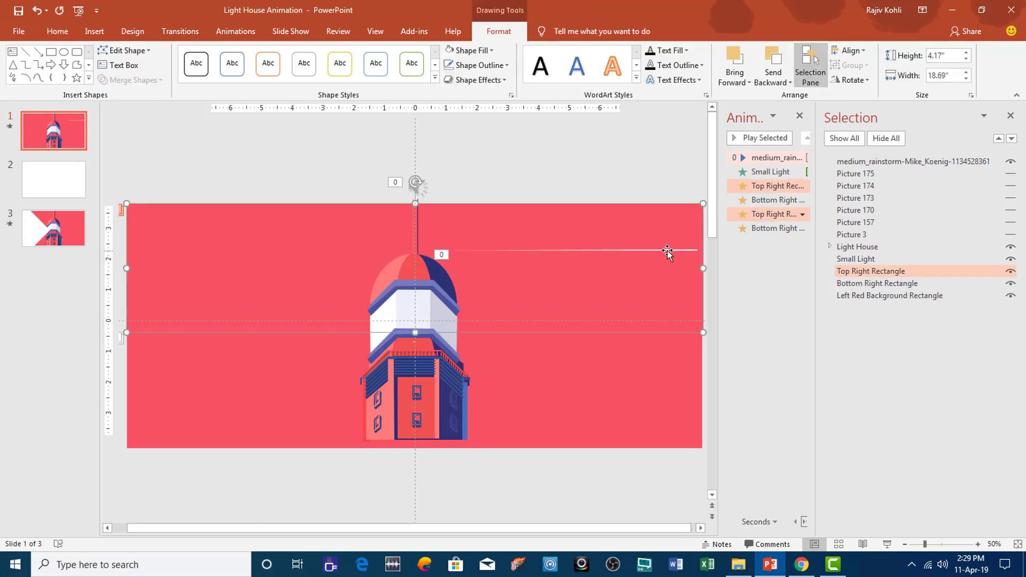
left_click(667, 251)
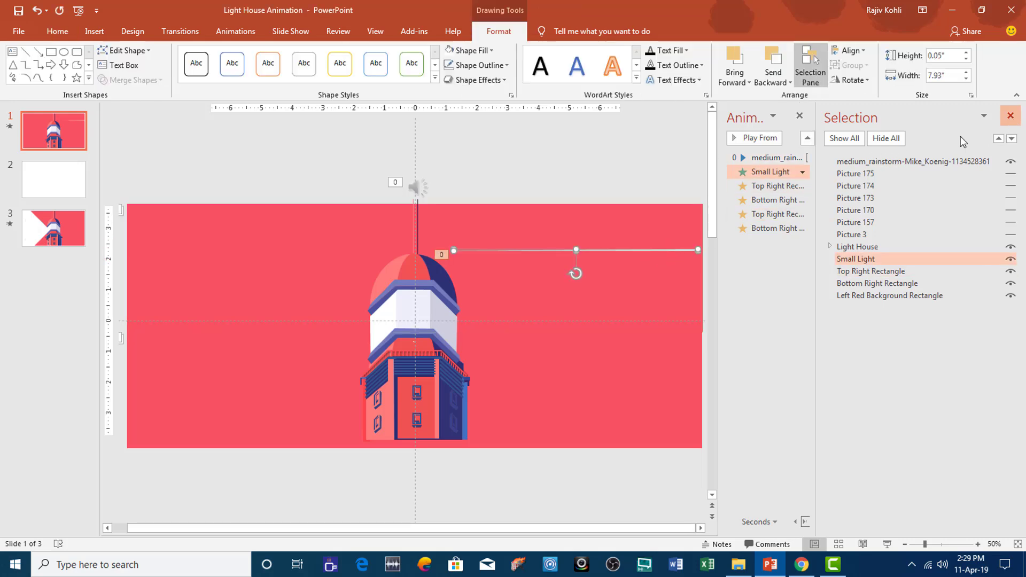
left_click(1010, 116)
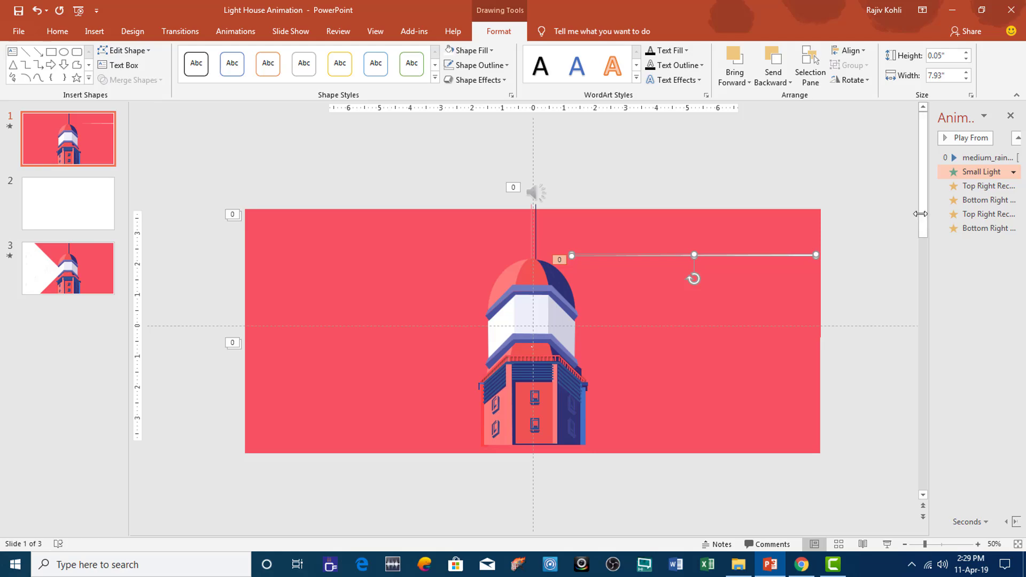
left_click_drag(929, 213, 807, 213)
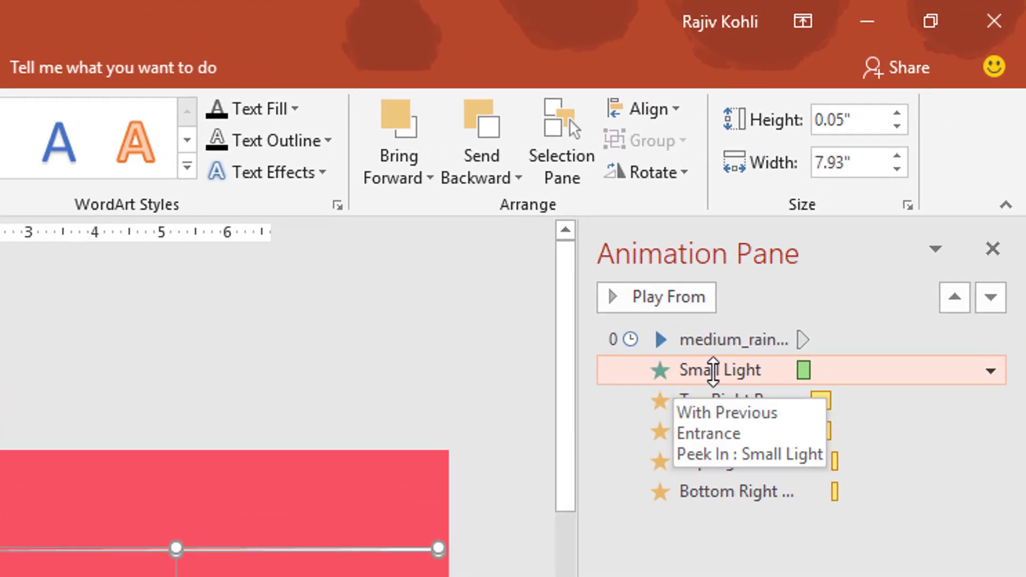
Review the Small Light entrance animation's timing and set its direction to From Left.
left_click(714, 370)
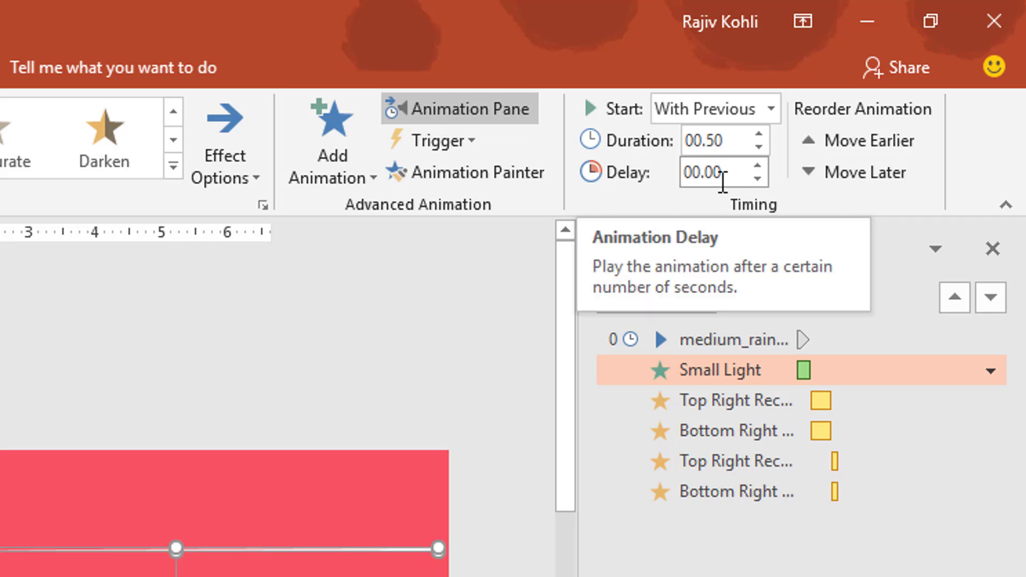
left_click(245, 155)
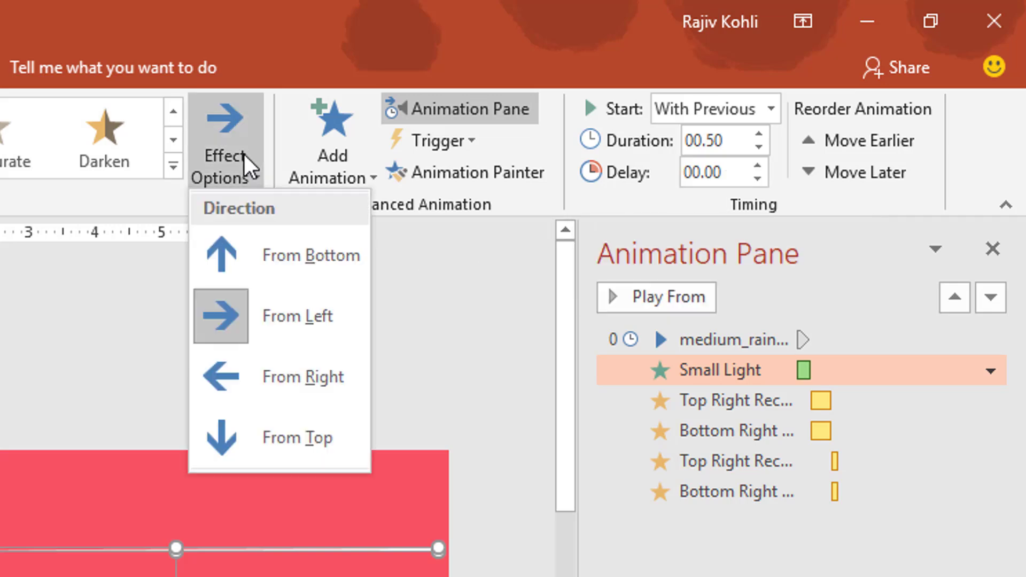
left_click(312, 315)
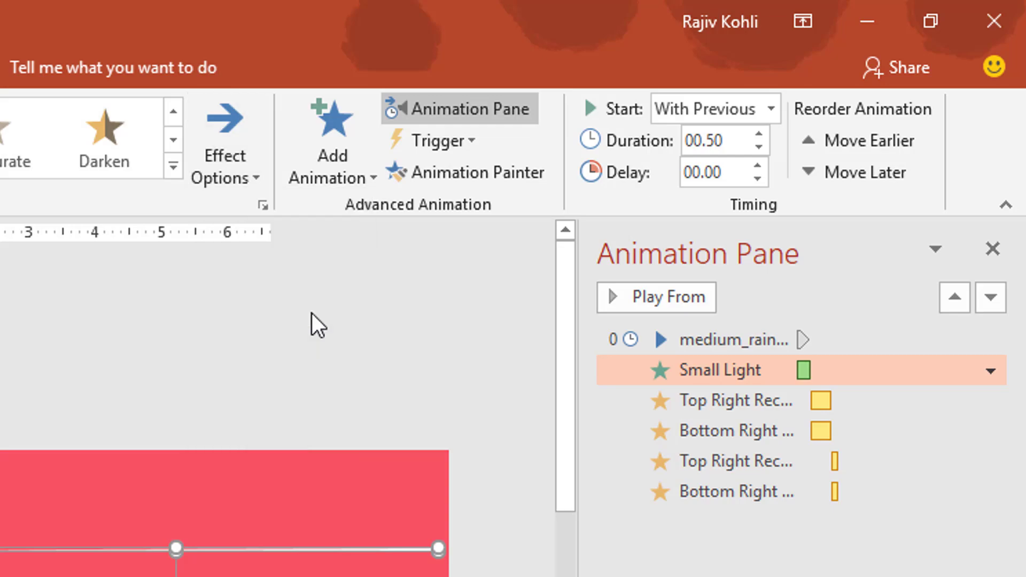
Look up the Peek In effect among the additional entrance effects for the Small Light beam.
left_click(329, 144)
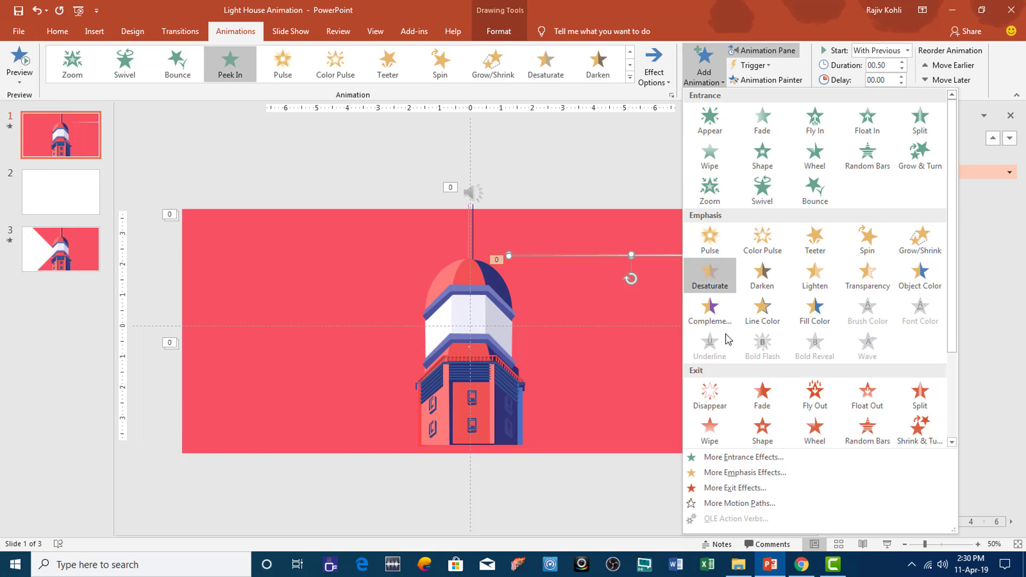
left_click(733, 458)
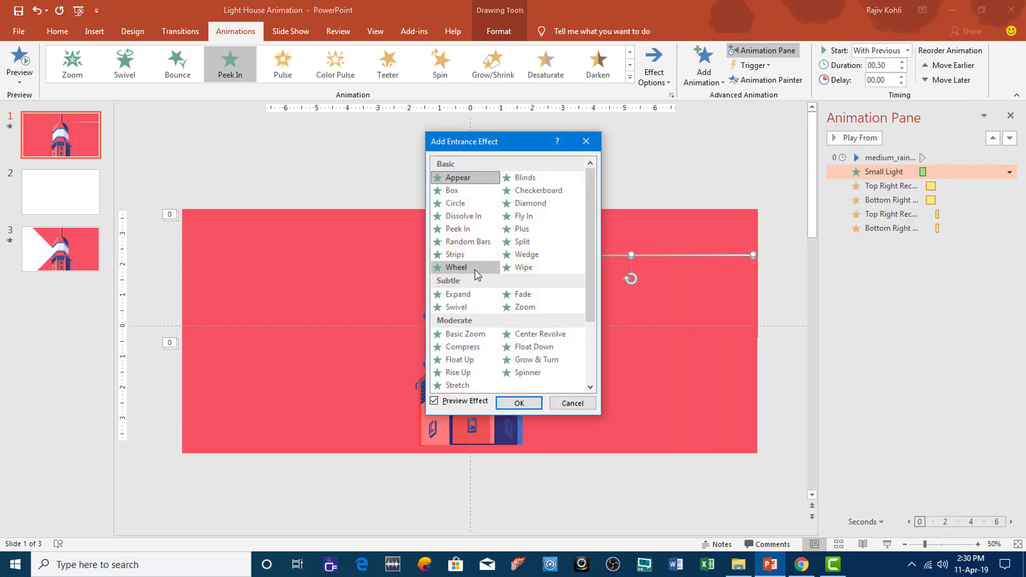
double_click(464, 230)
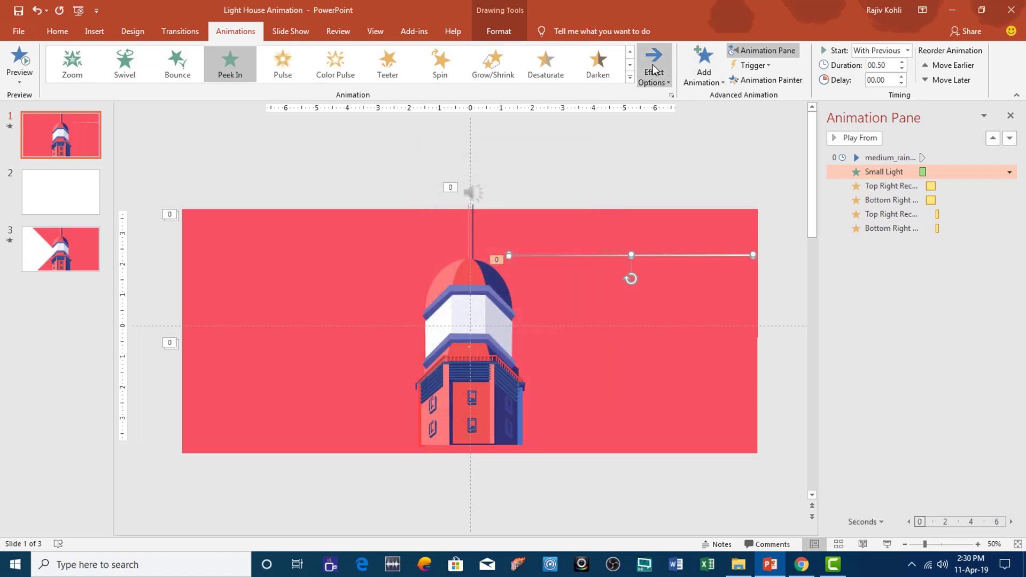
Check the Peek In direction options and move the Small Light beam down onto the slide's horizontal centre line beside the lantern.
left_click(653, 72)
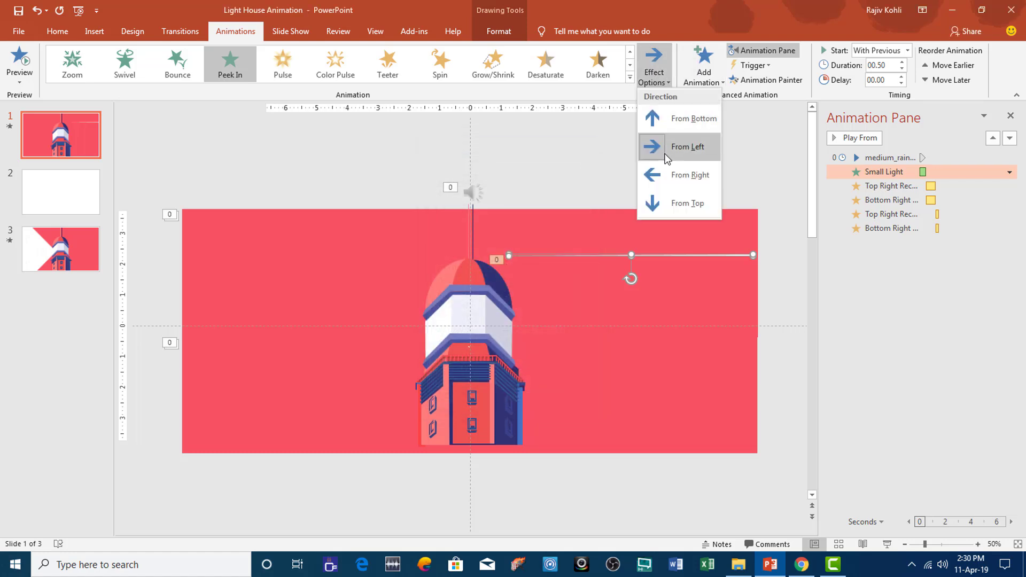
key("Escape")
left_click_drag(680, 263, 689, 326)
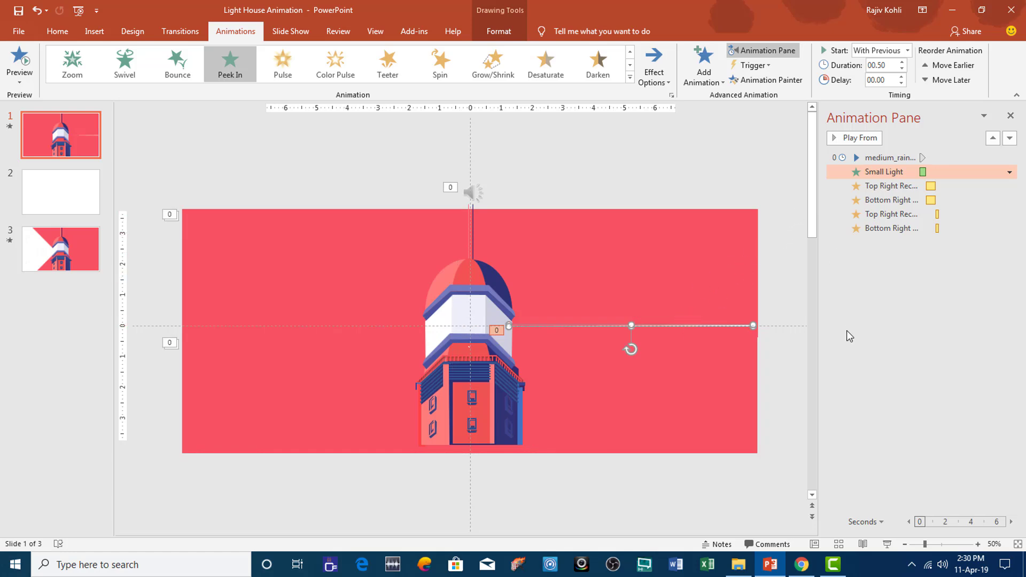
Switch to Camtasia, scrub the lighthouse recording to about 0:00:01;05 to examine the opening light beam, and return to PowerPoint.
left_click(833, 564)
left_click_drag(605, 390, 281, 445)
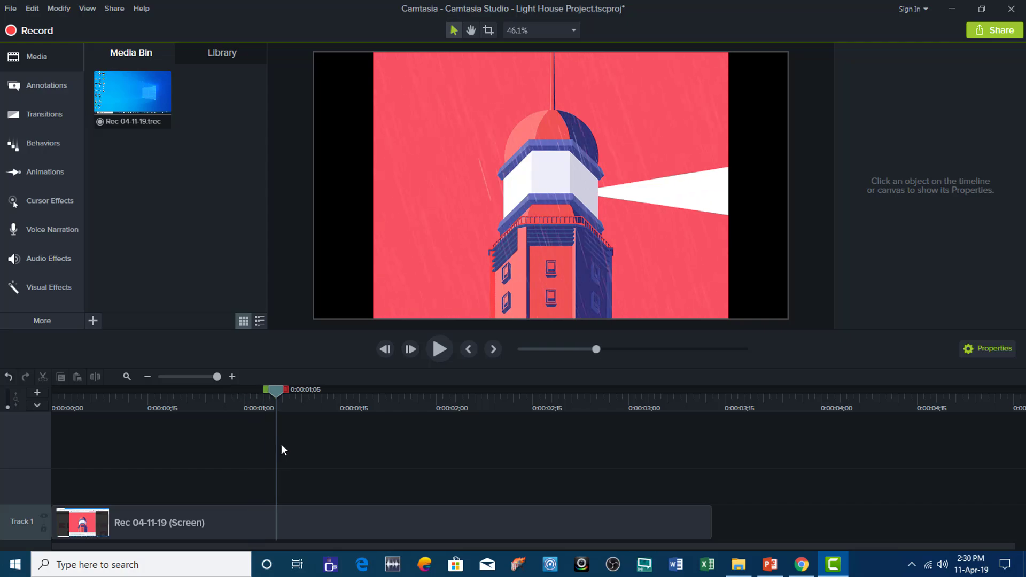
left_click(771, 565)
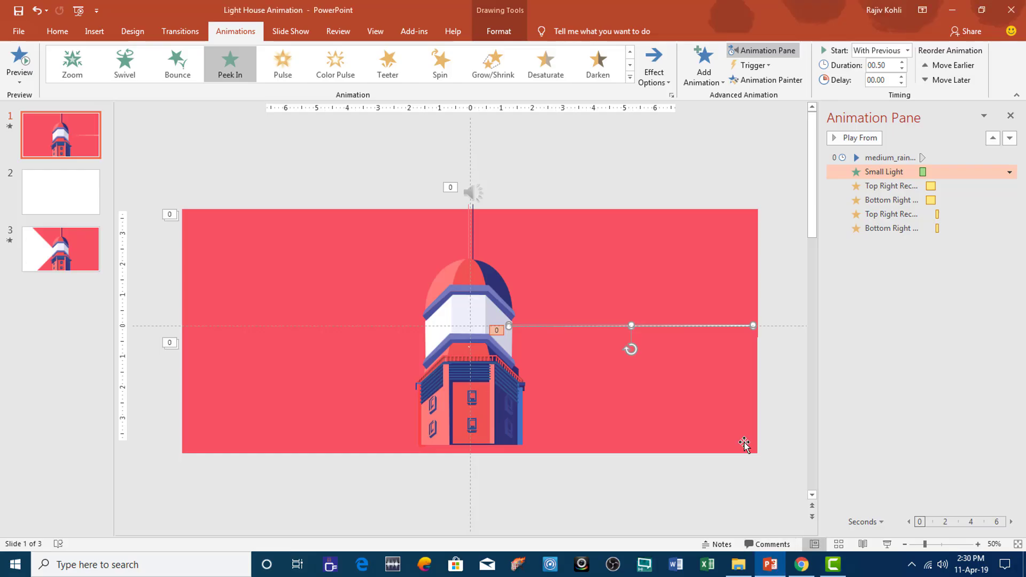
Move the top right rectangle up, the bottom right rectangle down, and the left red background rectangle over to the right half.
left_click(683, 283)
left_click(653, 414)
left_click_drag(620, 279, 596, 208)
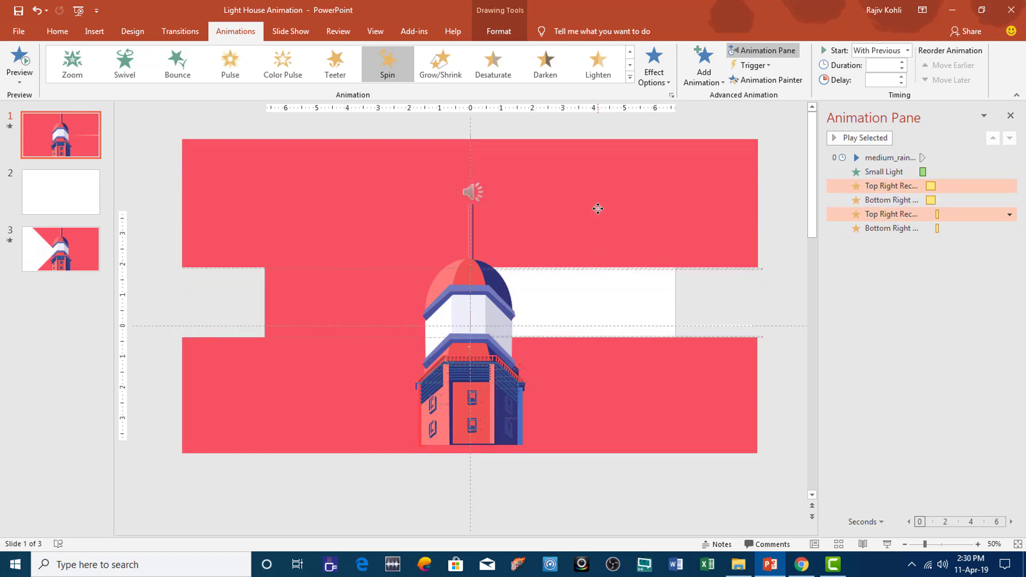
left_click(628, 404)
left_click_drag(626, 385, 628, 472)
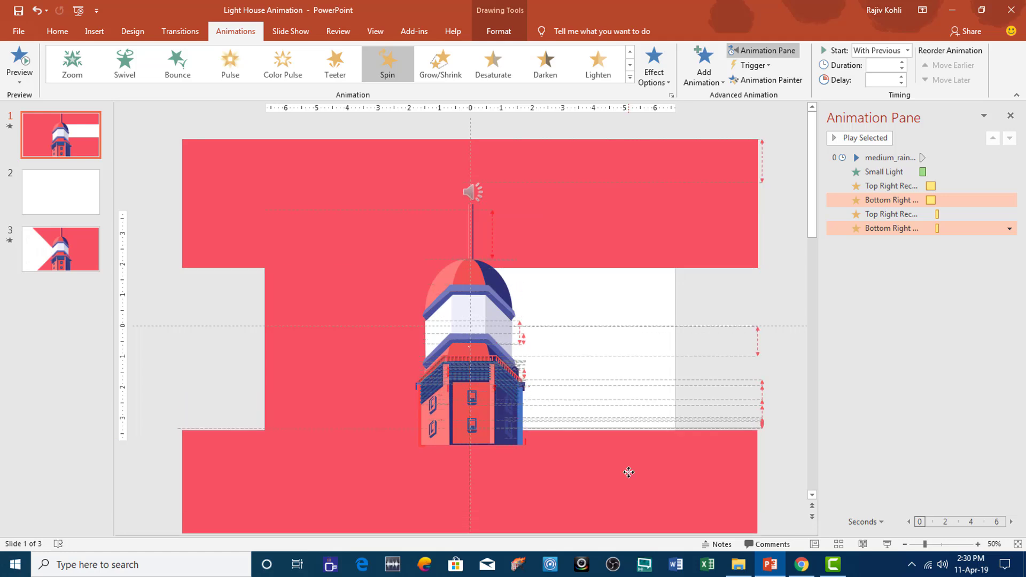
left_click(323, 348)
left_click_drag(322, 348, 546, 337)
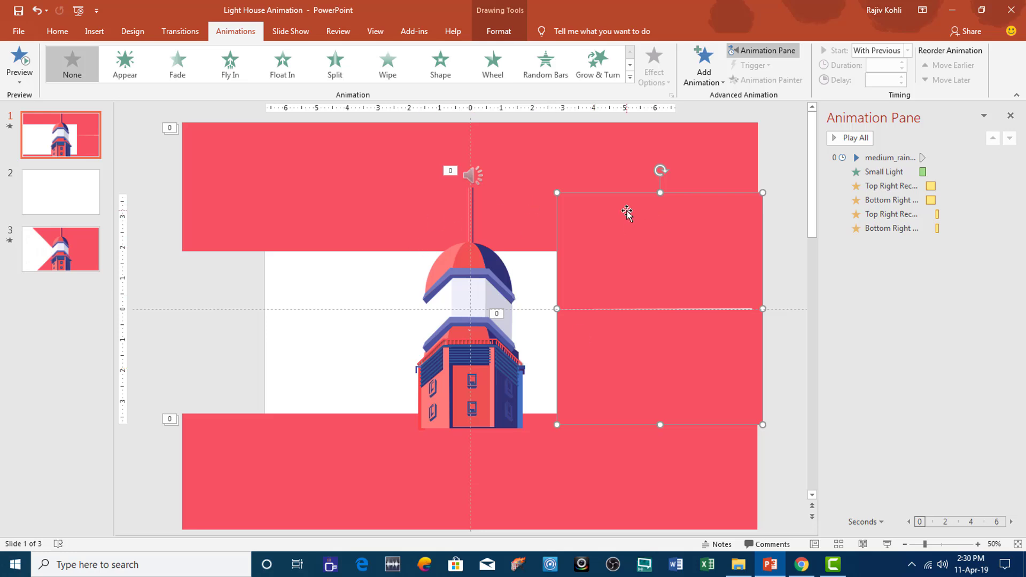
Undo the moves of the three red rectangles.
key("ctrl+z")
key("ctrl+z")
key("ctrl+z")
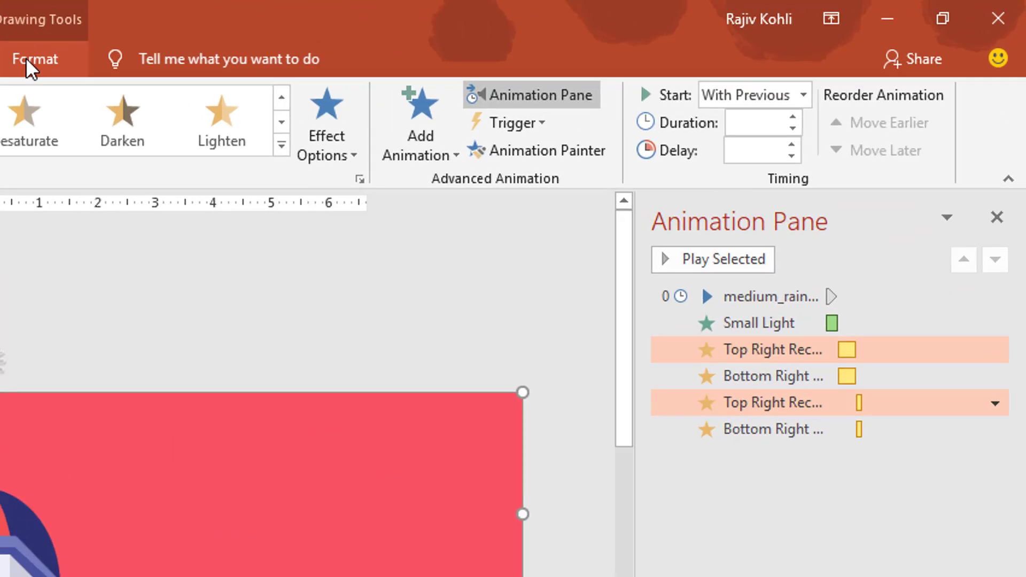
Display the shape formatting options for the selected top right rectangle.
left_click(499, 31)
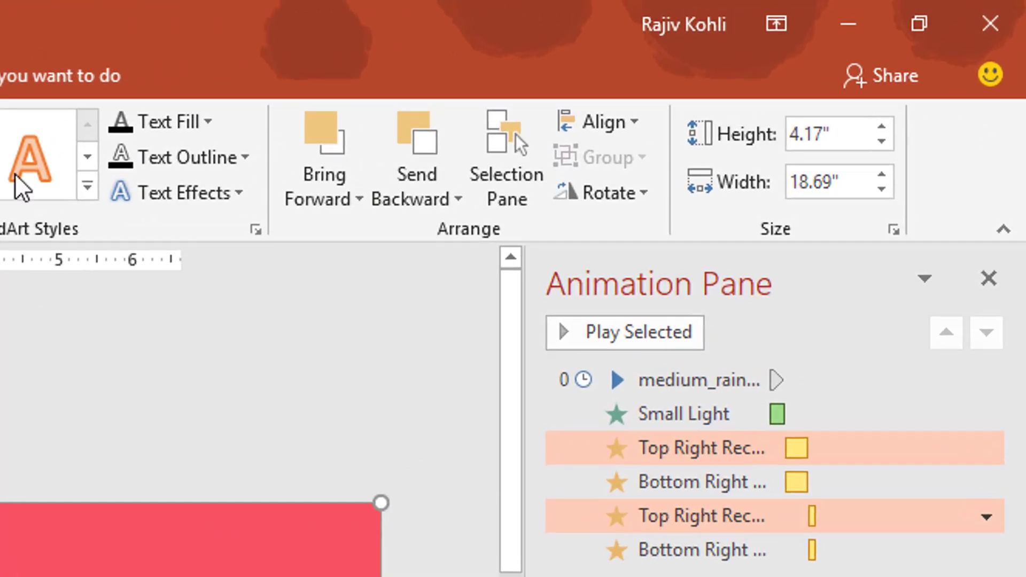